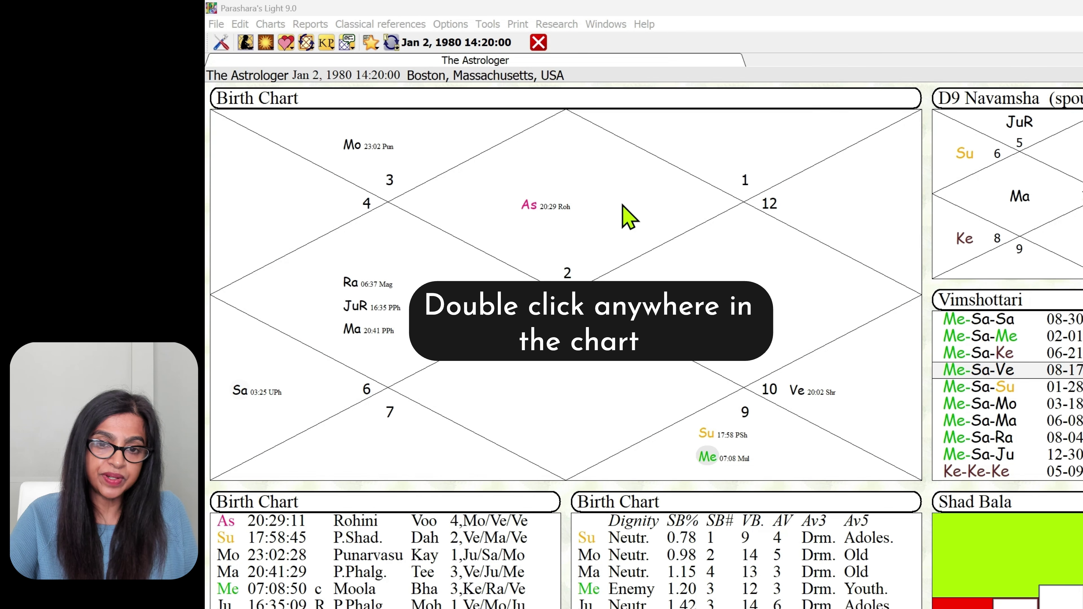
Switch the main birth chart's context to Gochara (Transits) - Asc, followed by Gochara (Transits) - Moon
{"action": "double_click", "coordinate": [623, 206]}
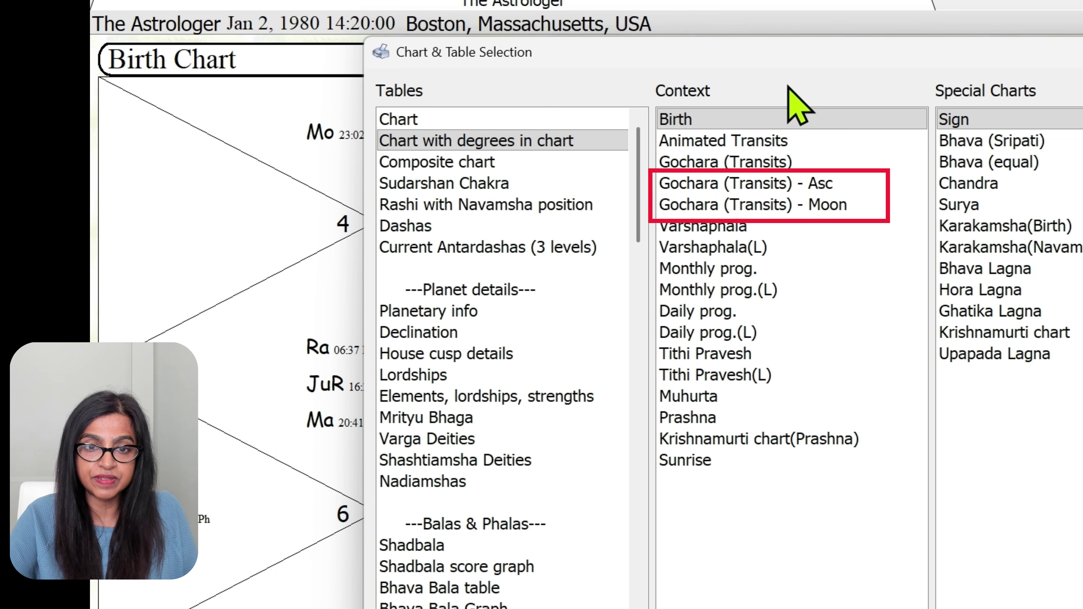
{"action": "left_click", "coordinate": [786, 188]}
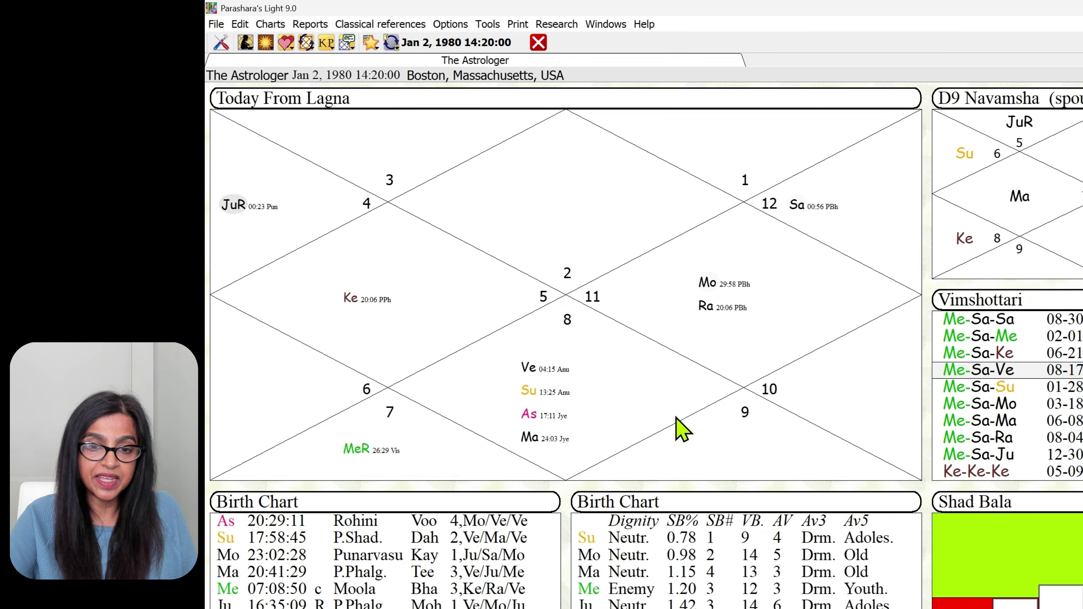
{"action": "left_click", "coordinate": [596, 198]}
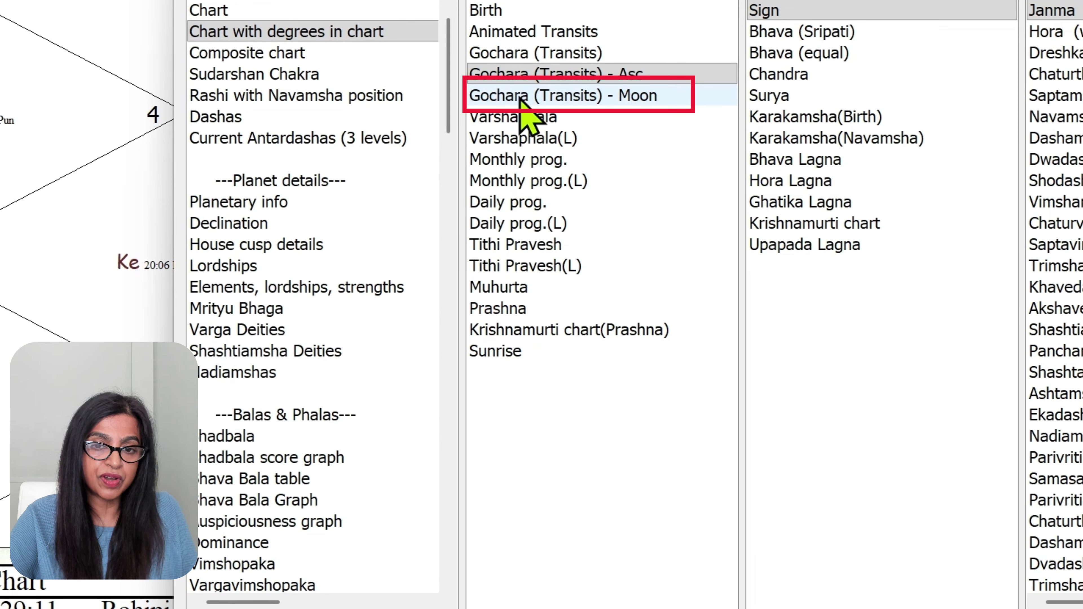
{"action": "double_click", "coordinate": [524, 96]}
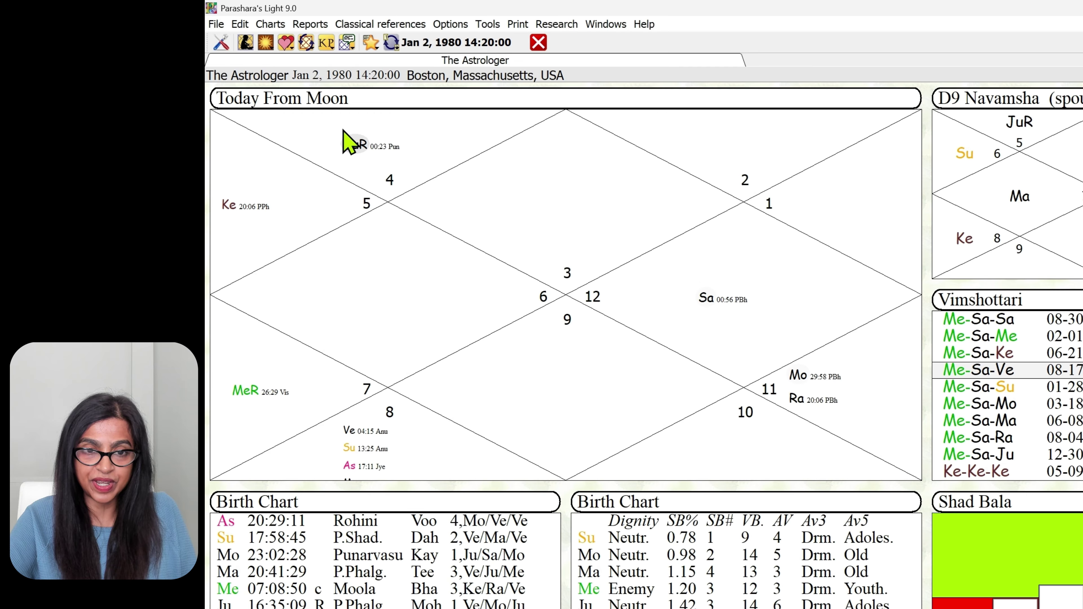
Return the main chart to the Birth context and set the chart style to South Indian
{"action": "double_click", "coordinate": [514, 231]}
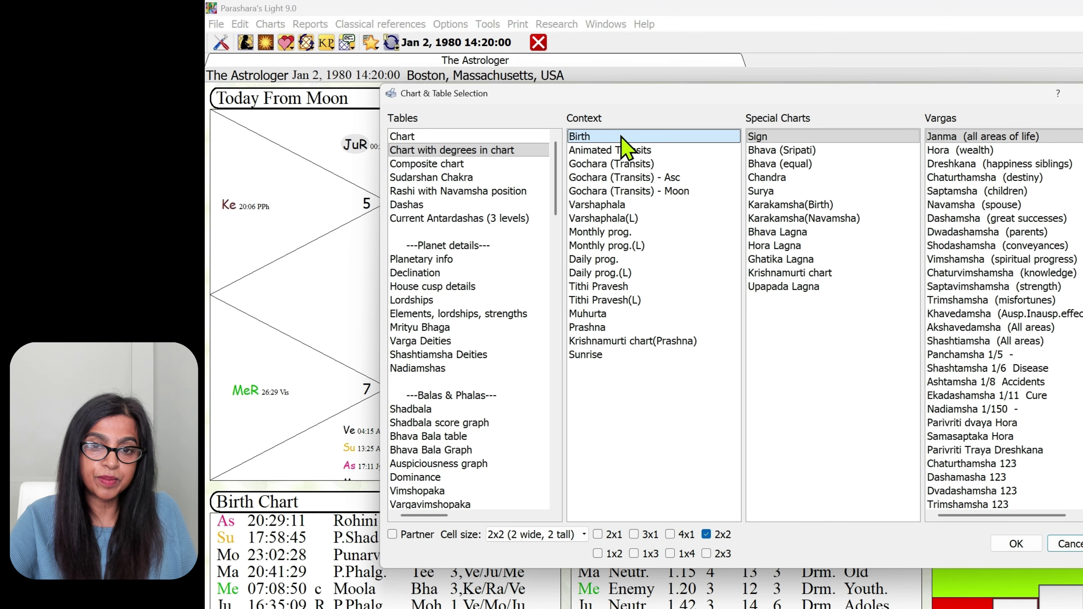
{"action": "left_click", "coordinate": [1016, 543]}
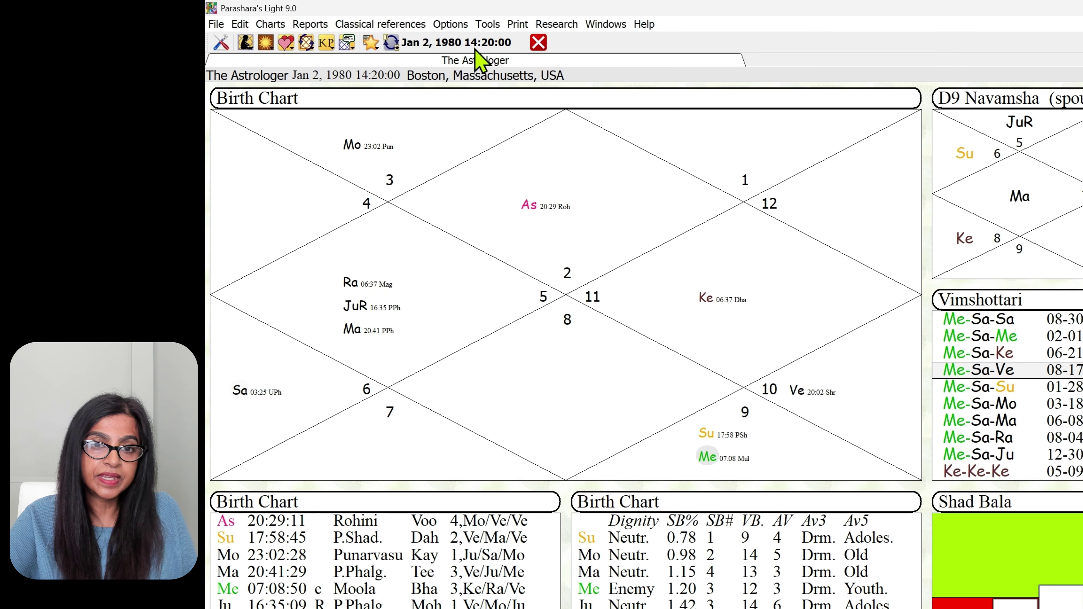
{"action": "left_click", "coordinate": [464, 27]}
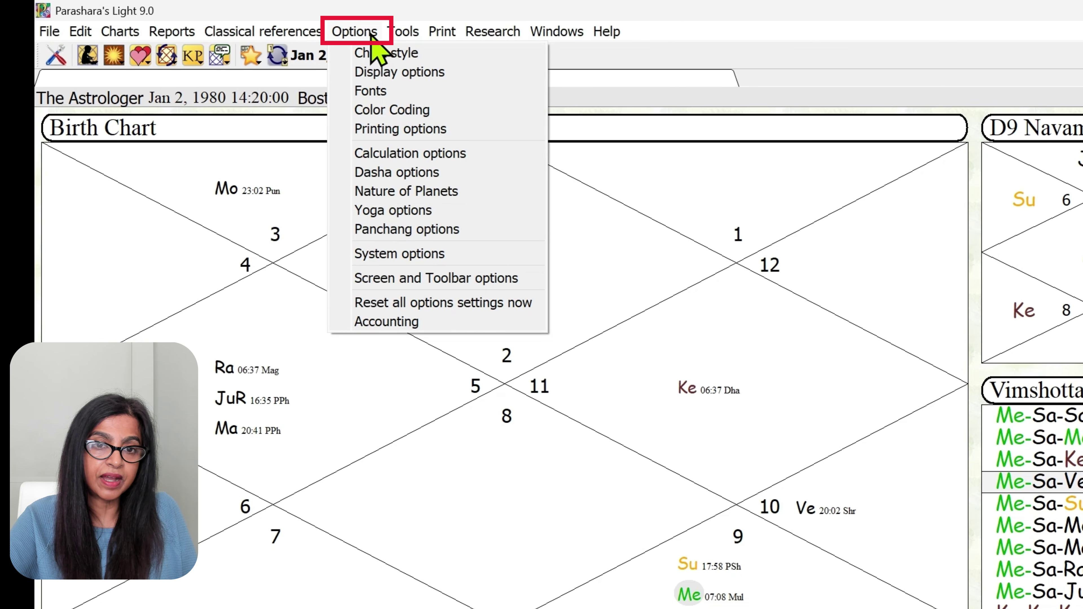
{"action": "left_click", "coordinate": [375, 55]}
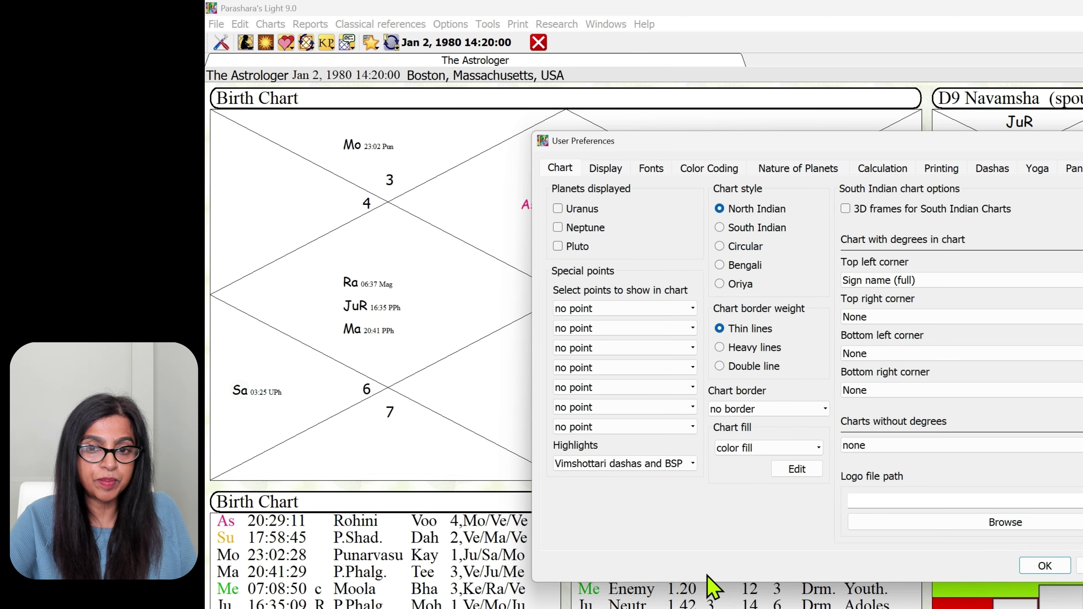
{"action": "left_click", "coordinate": [732, 233]}
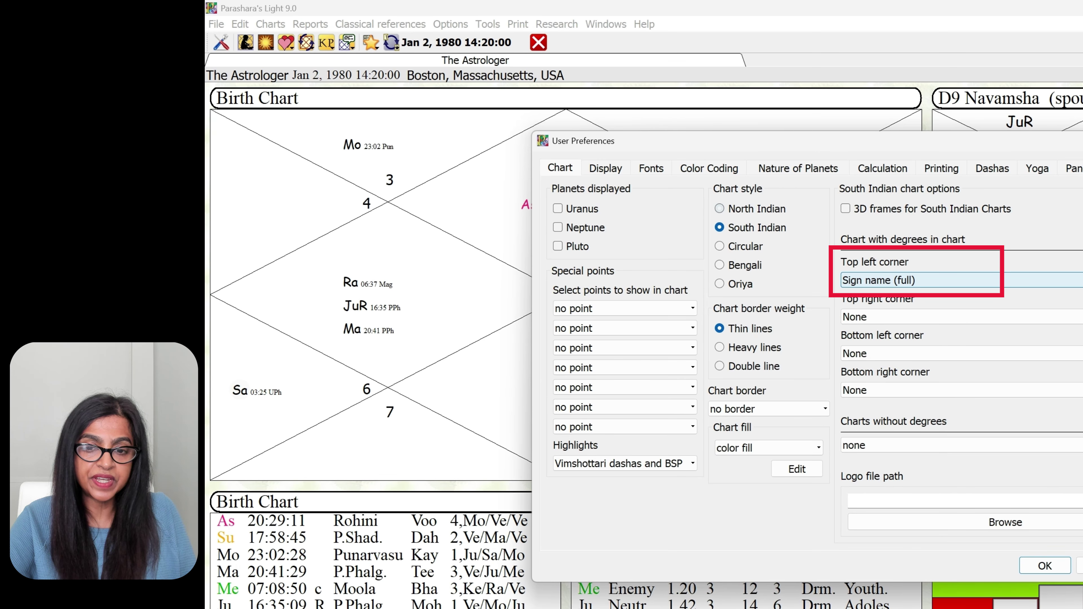
{"action": "left_click", "coordinate": [1051, 568]}
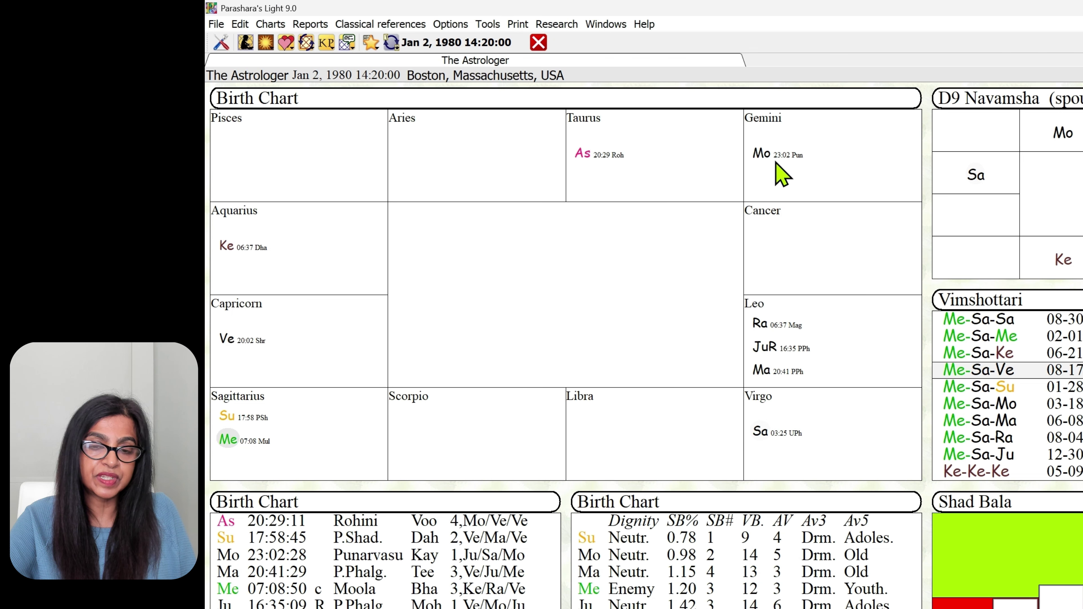
Show the transits from the ascendant and from the Moon in the South Indian chart
{"action": "double_click", "coordinate": [653, 284]}
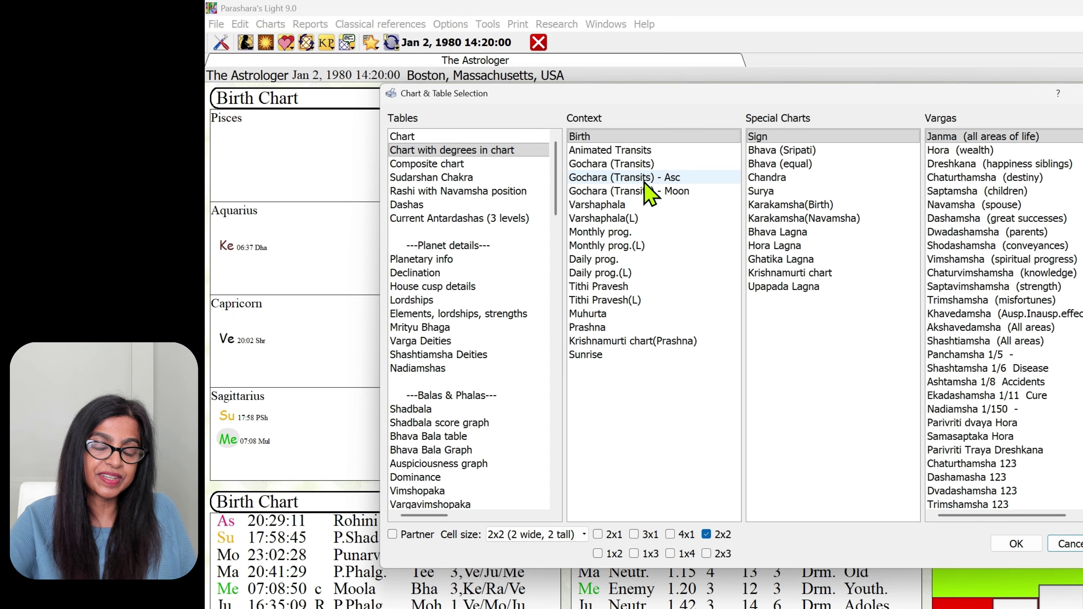
{"action": "double_click", "coordinate": [645, 179]}
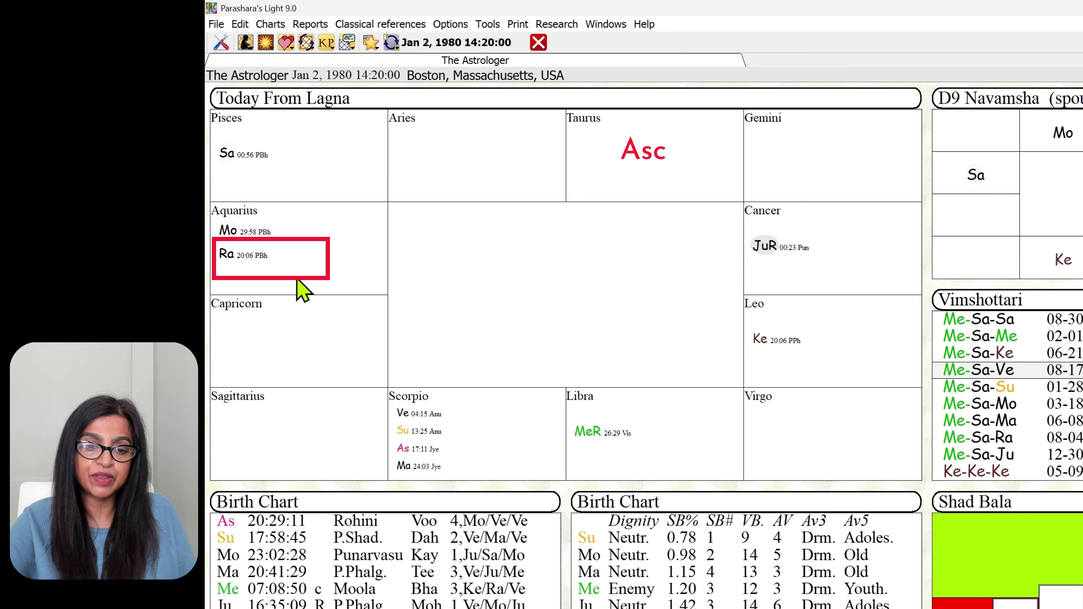
{"action": "double_click", "coordinate": [567, 284]}
{"action": "left_click", "coordinate": [675, 196]}
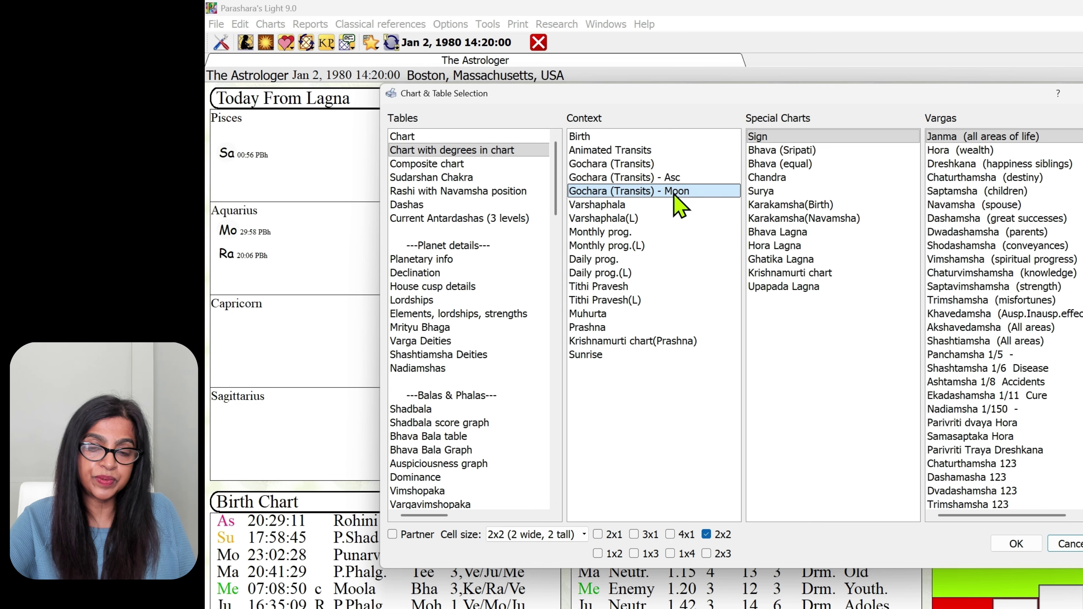
{"action": "left_click", "coordinate": [1016, 544]}
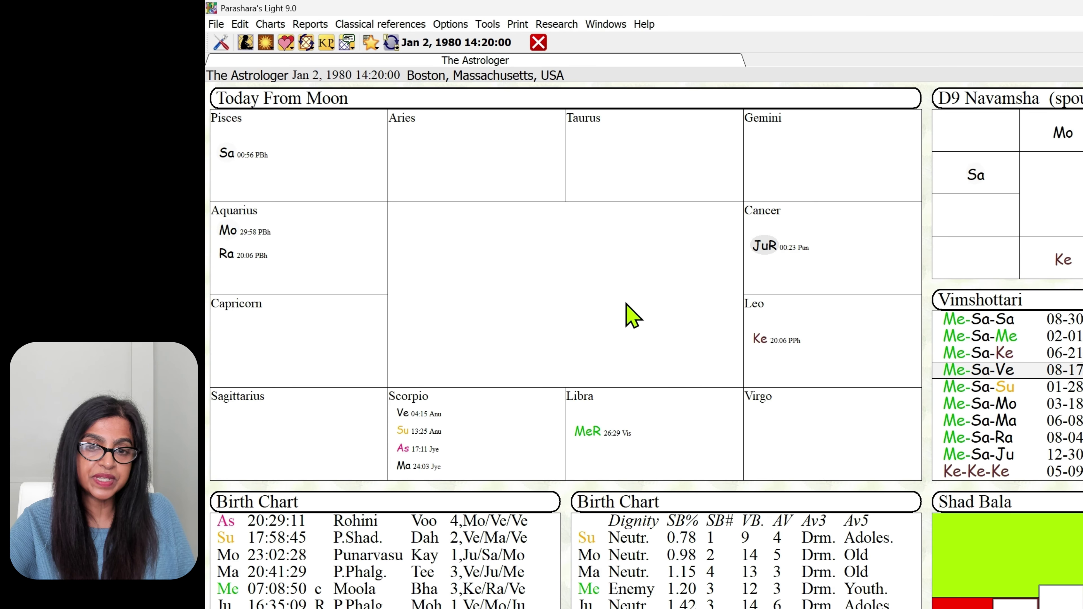
{"action": "double_click", "coordinate": [624, 313]}
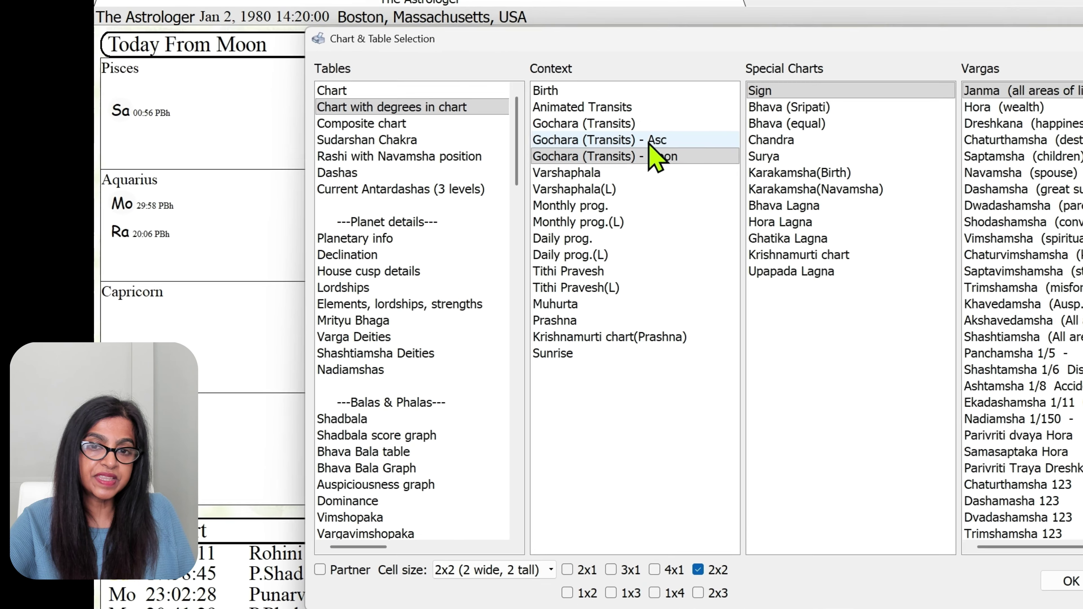
{"action": "left_click", "coordinate": [666, 193]}
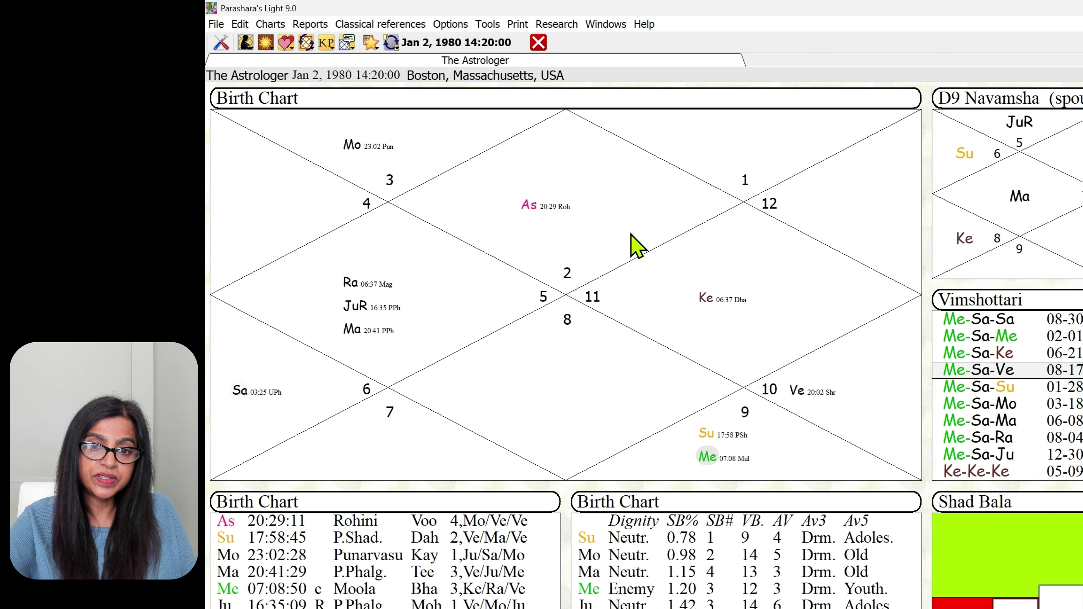
Set the main chart's context to Gochara (Transits) for today's planetary positions and leave the chart selection
{"action": "left_click", "coordinate": [636, 246]}
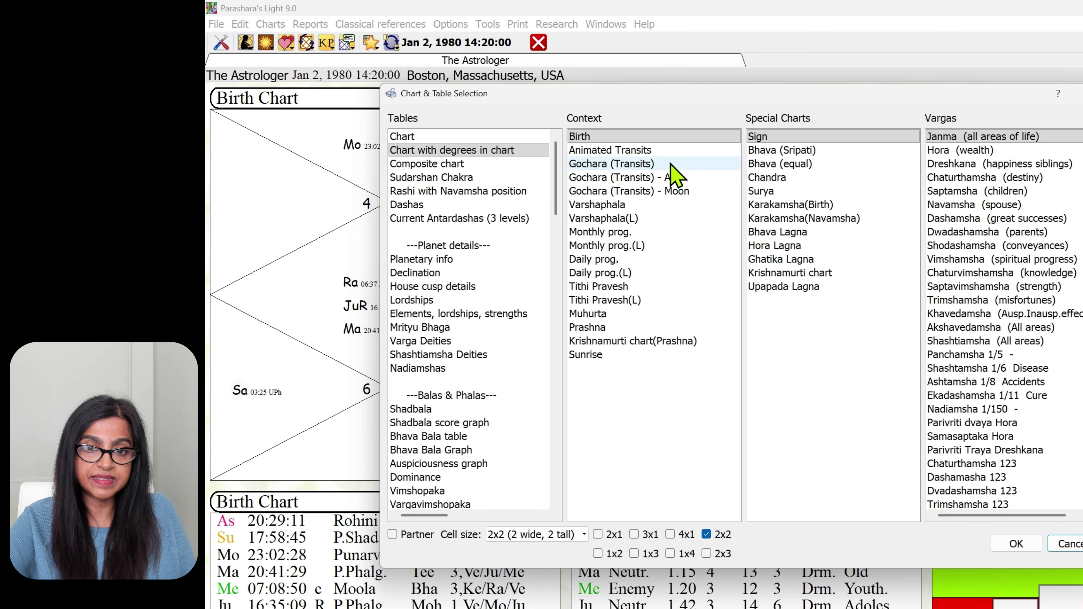
{"action": "double_click", "coordinate": [670, 164]}
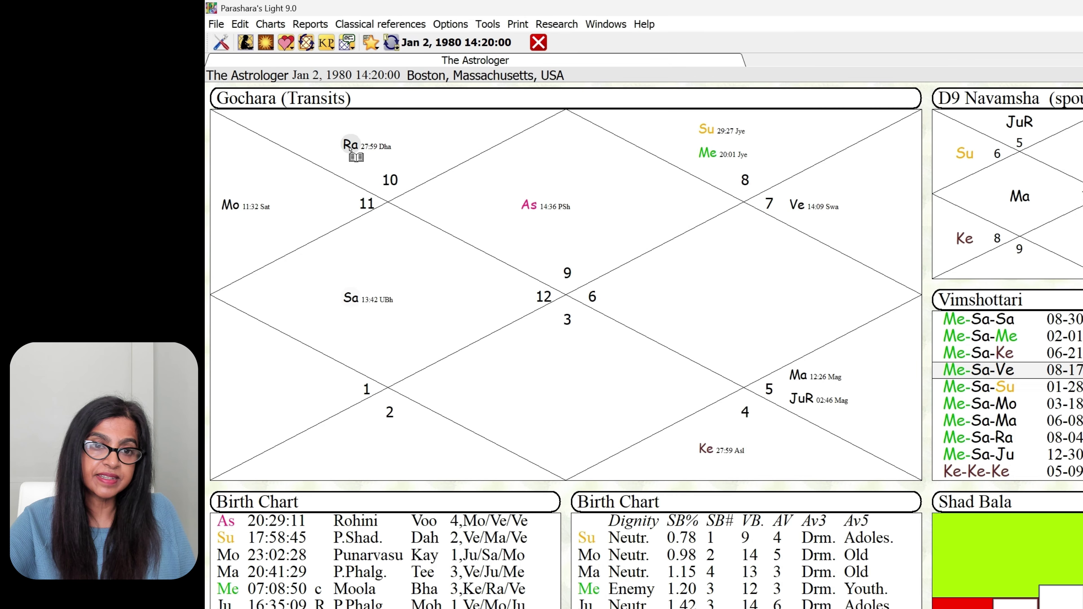
{"action": "double_click", "coordinate": [341, 114]}
{"action": "double_click", "coordinate": [611, 166]}
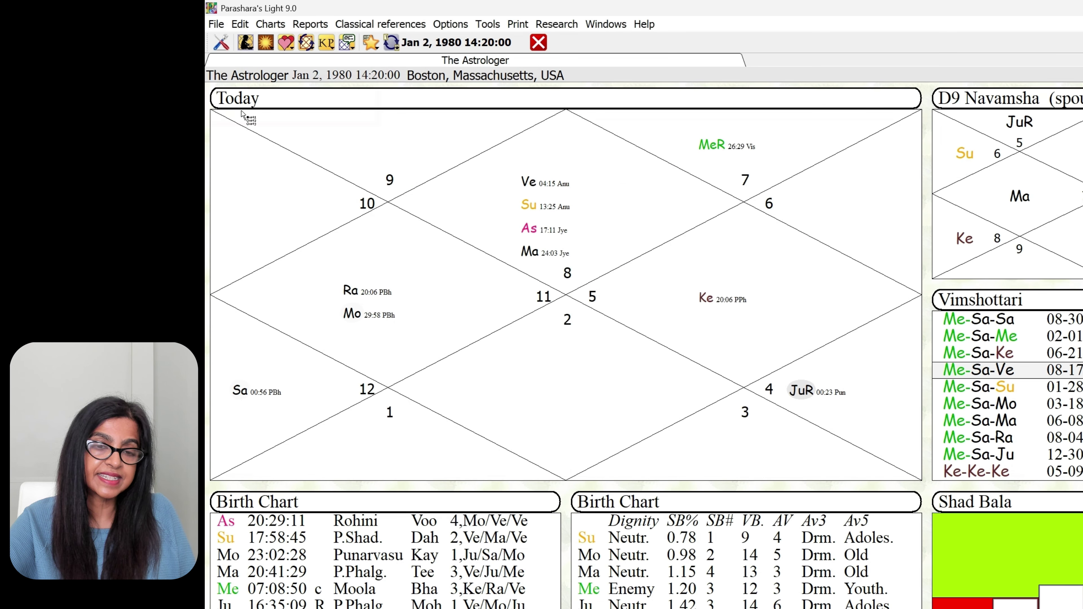
{"action": "double_click", "coordinate": [625, 213]}
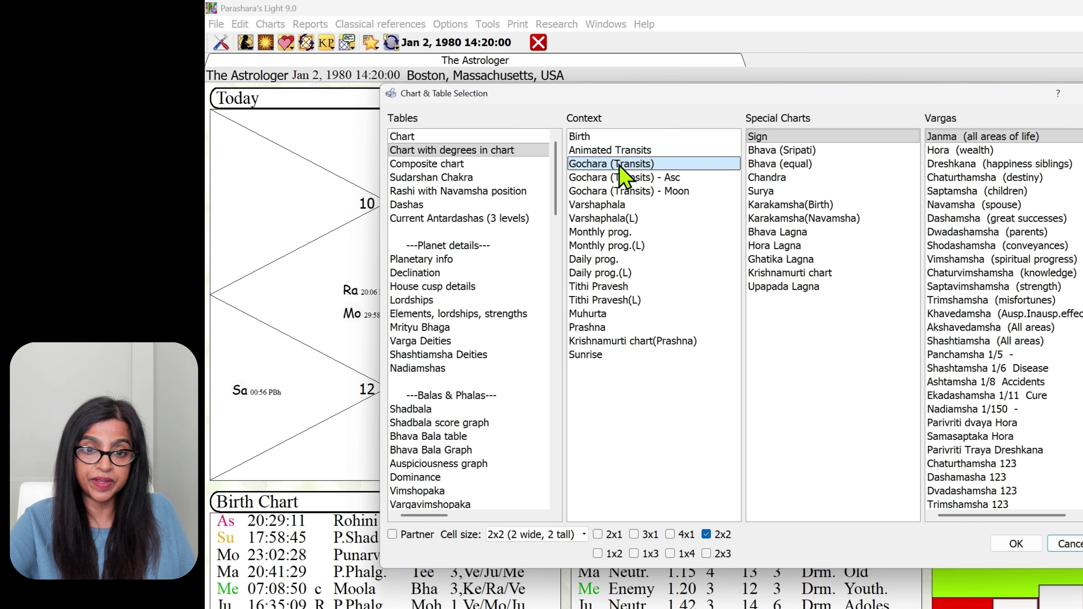
{"action": "left_click", "coordinate": [1068, 546]}
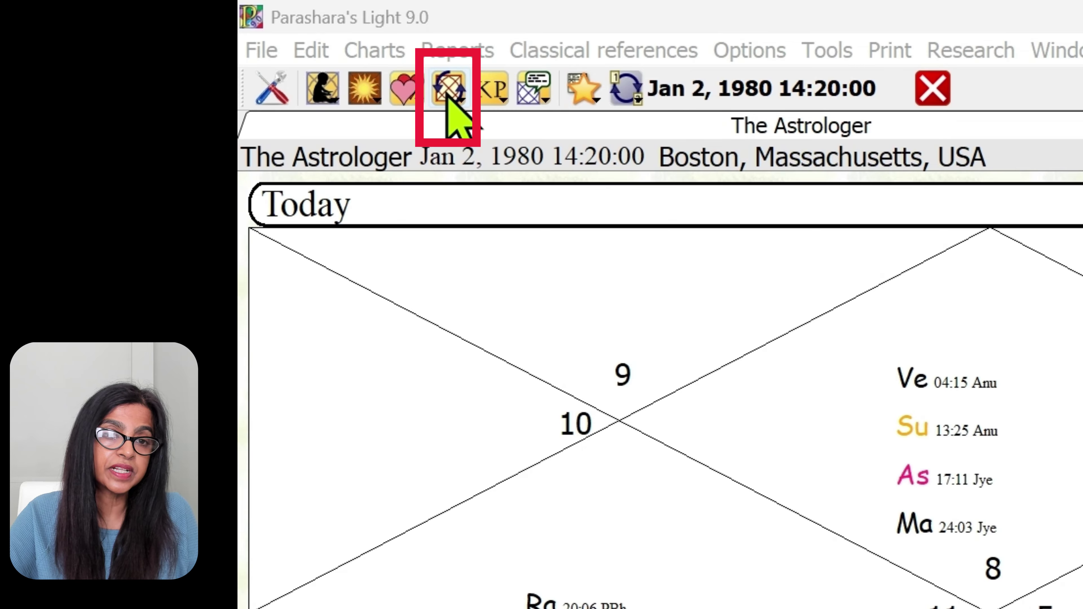
Open the Animated transits I page and check which charts its control window can animate, keeping Animated Transits
{"action": "left_click", "coordinate": [447, 97]}
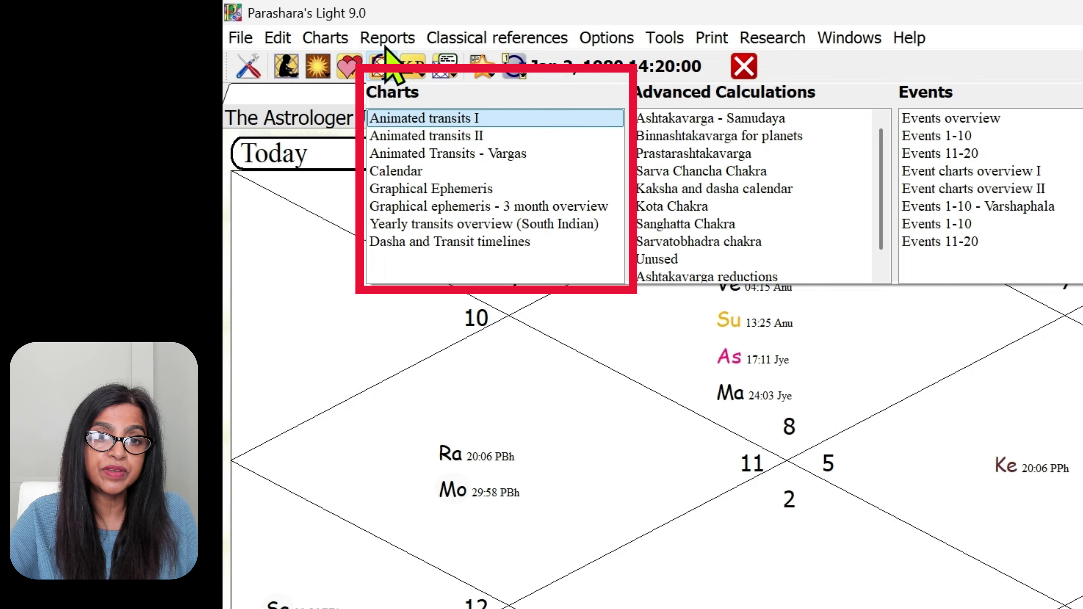
{"action": "left_click", "coordinate": [410, 121]}
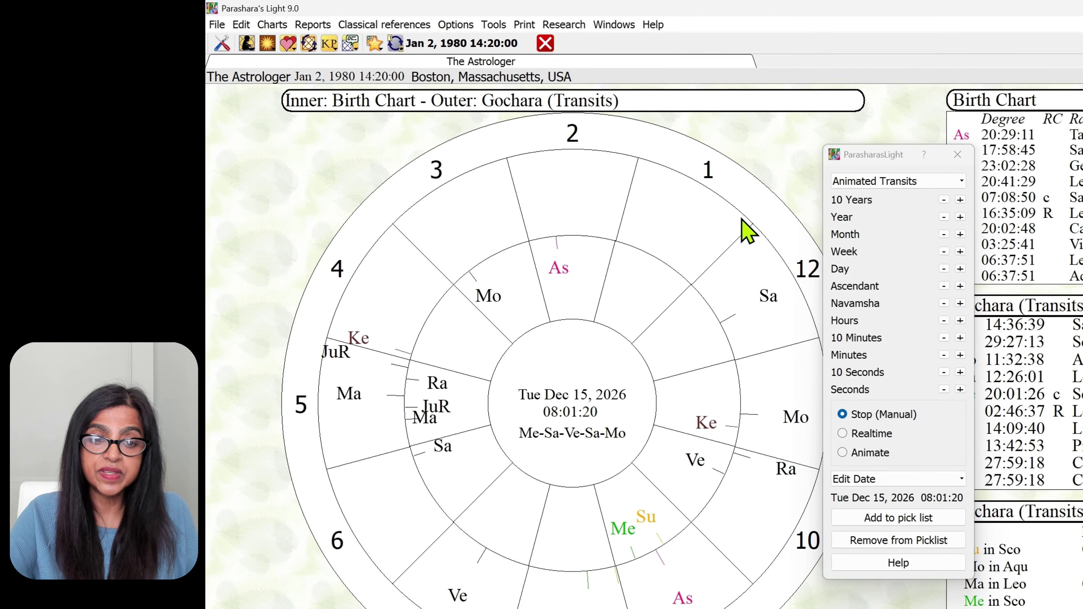
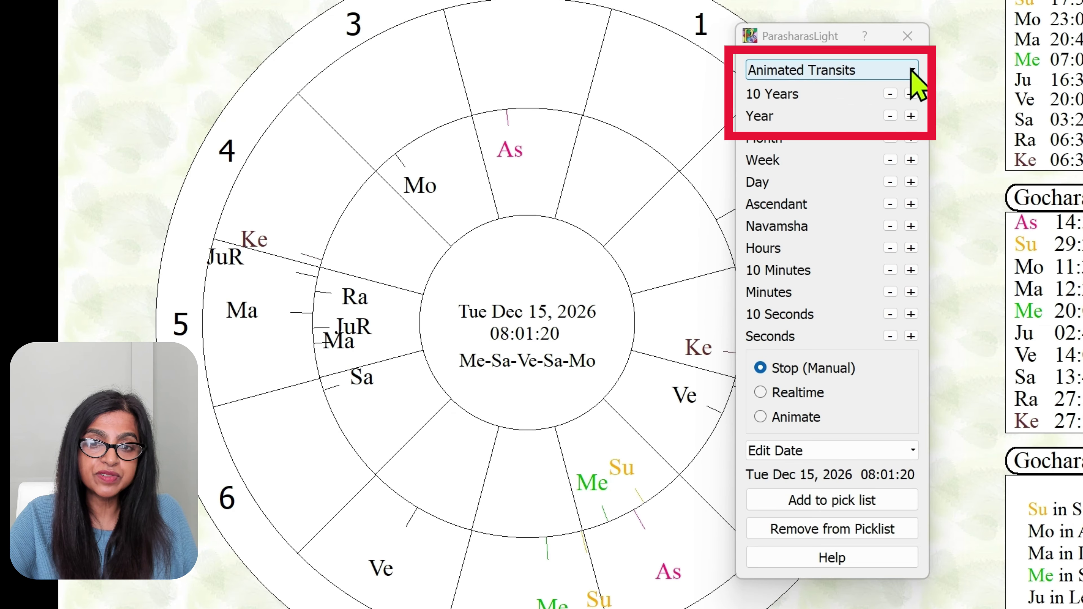
{"action": "left_click", "coordinate": [879, 202]}
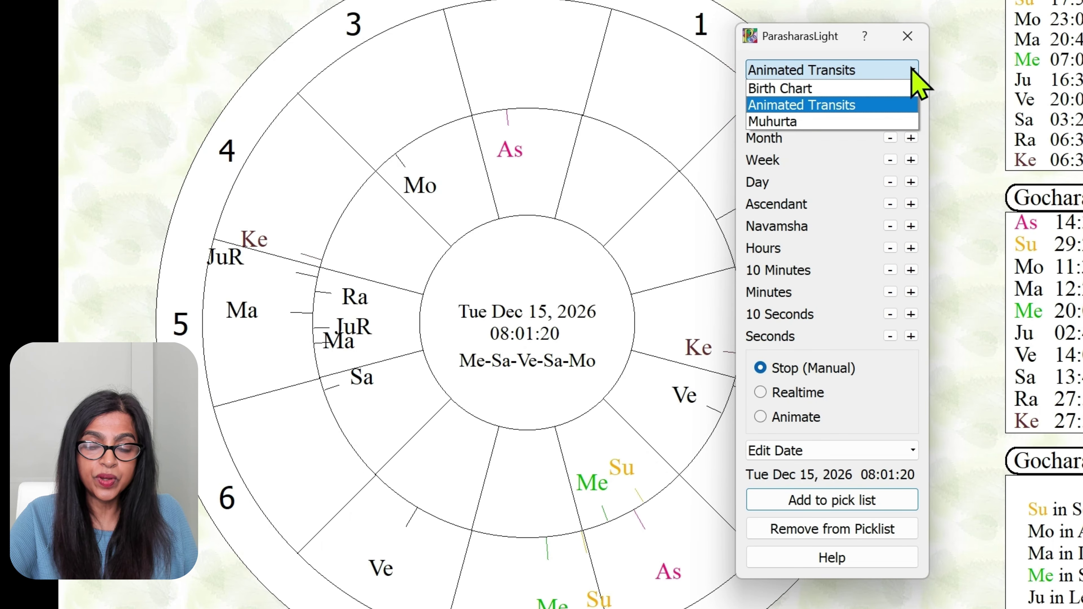
{"action": "left_click", "coordinate": [973, 71]}
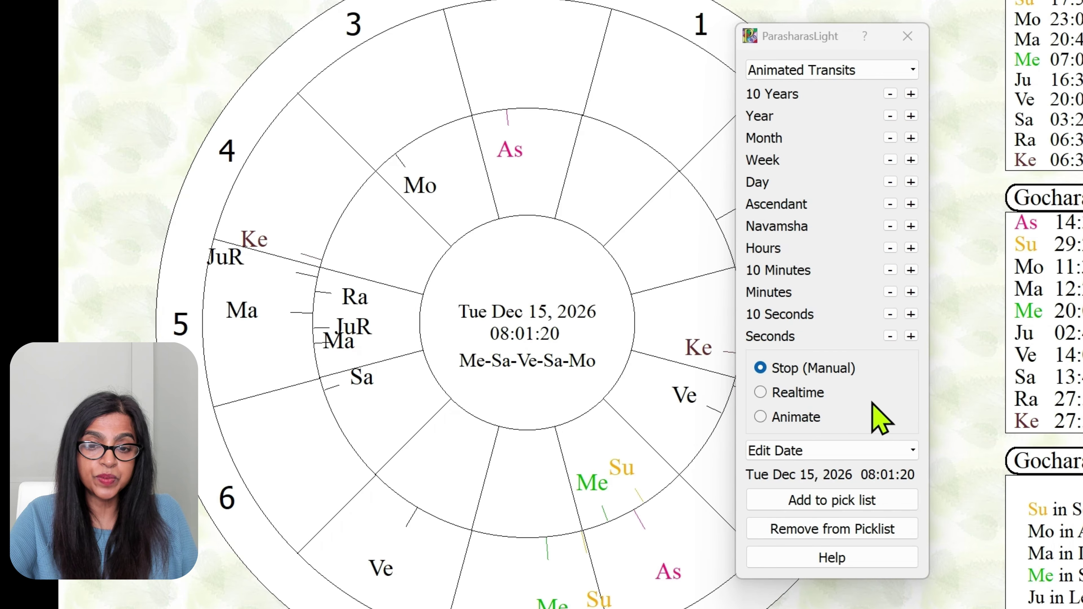
Switch the transit playback from Realtime through Stop (Manual) to Animate, and move the control window away from the wheel
{"action": "left_click", "coordinate": [800, 394]}
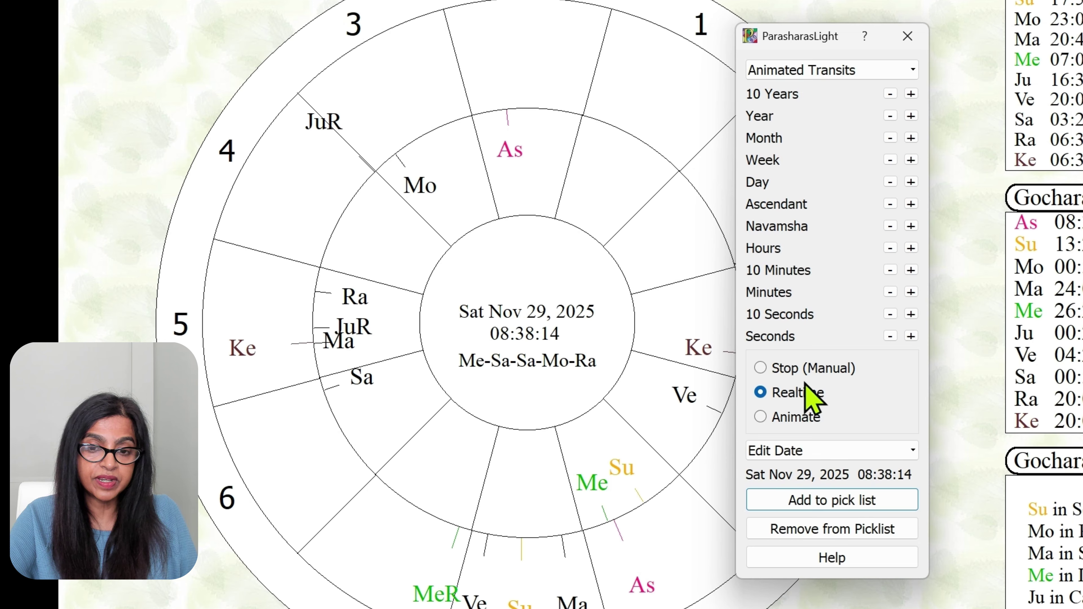
{"action": "left_click", "coordinate": [761, 367]}
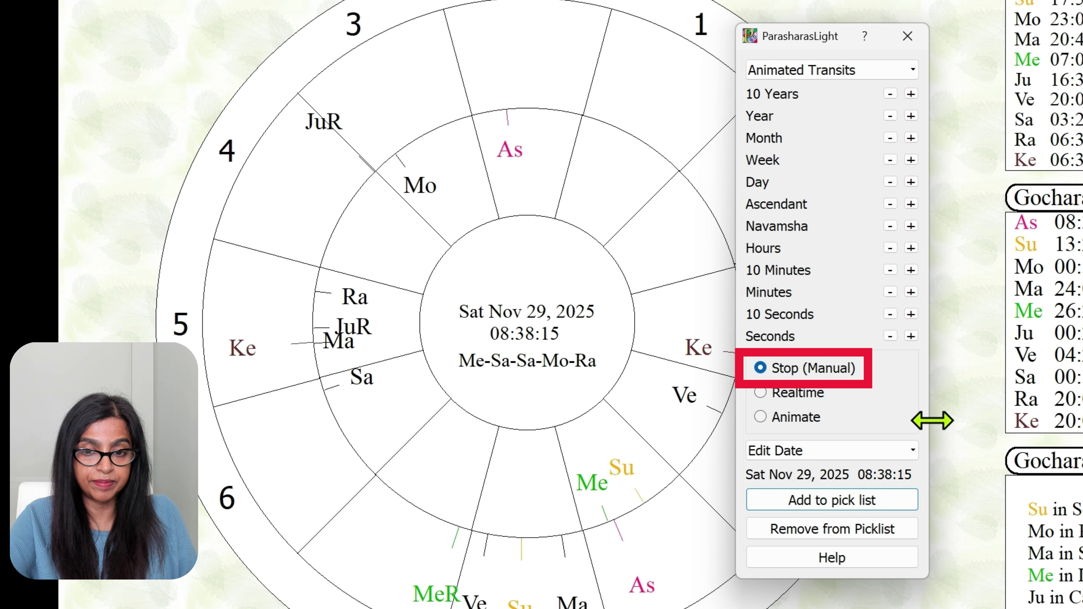
{"action": "left_click", "coordinate": [761, 416]}
{"action": "left_click_drag", "start_coordinate": [831, 36], "coordinate": [1026, 44]}
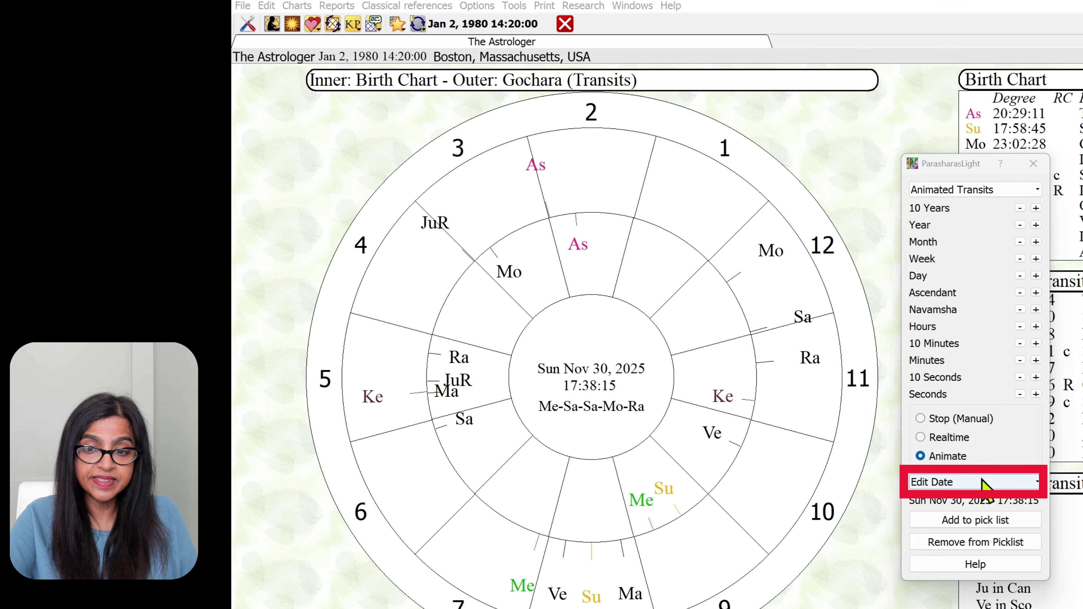
Examine the Edit Date dialog for the animated transits beside the wheel and close it without entering a date
{"action": "left_click", "coordinate": [991, 483]}
{"action": "left_click", "coordinate": [994, 495]}
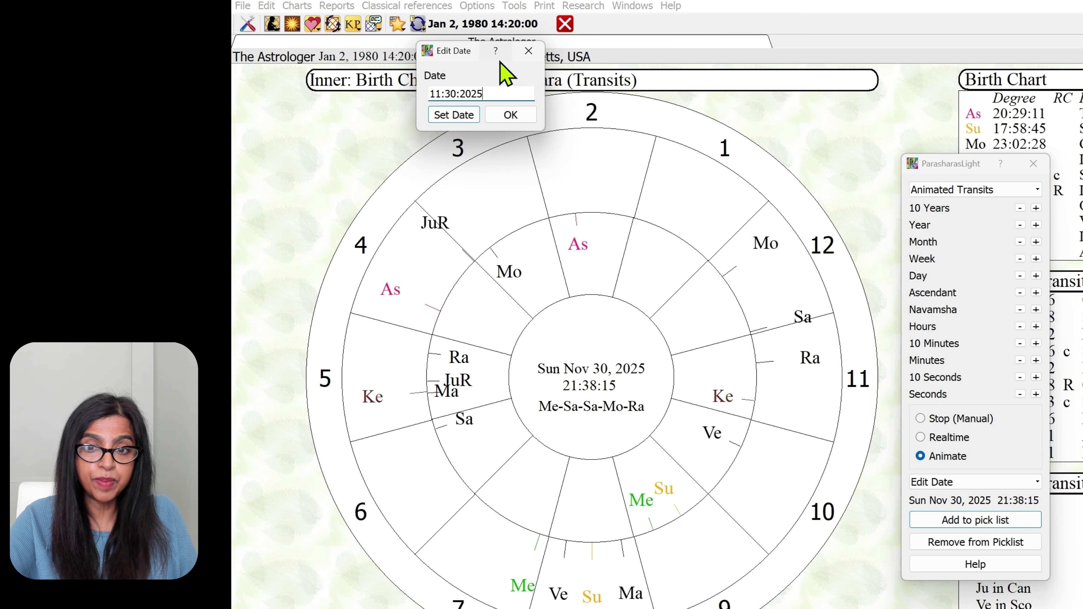
{"action": "left_click_drag", "start_coordinate": [439, 53], "coordinate": [864, 52]}
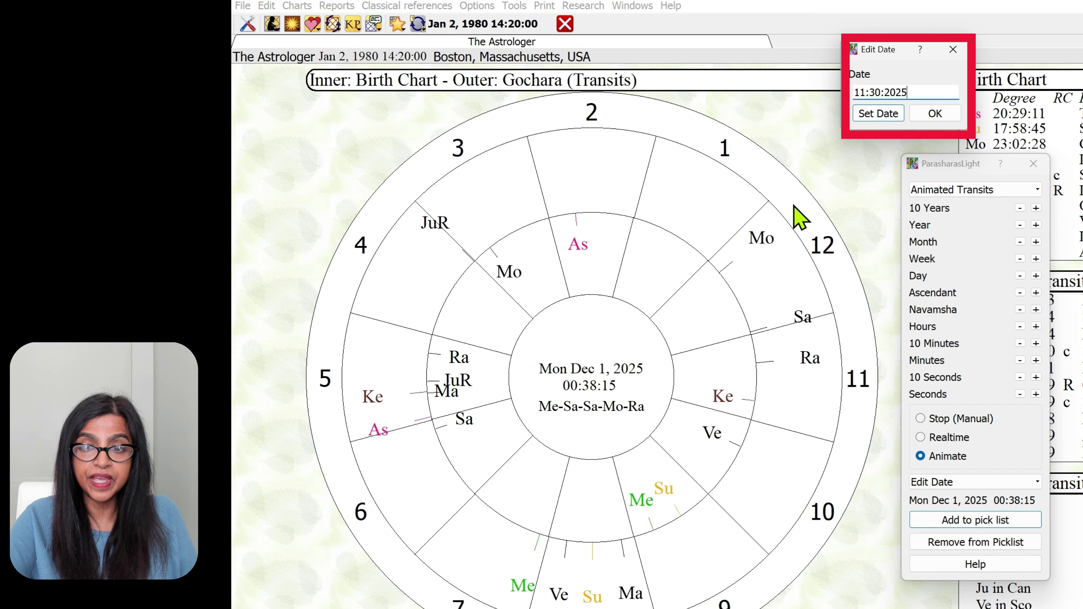
{"action": "left_click", "coordinate": [921, 95]}
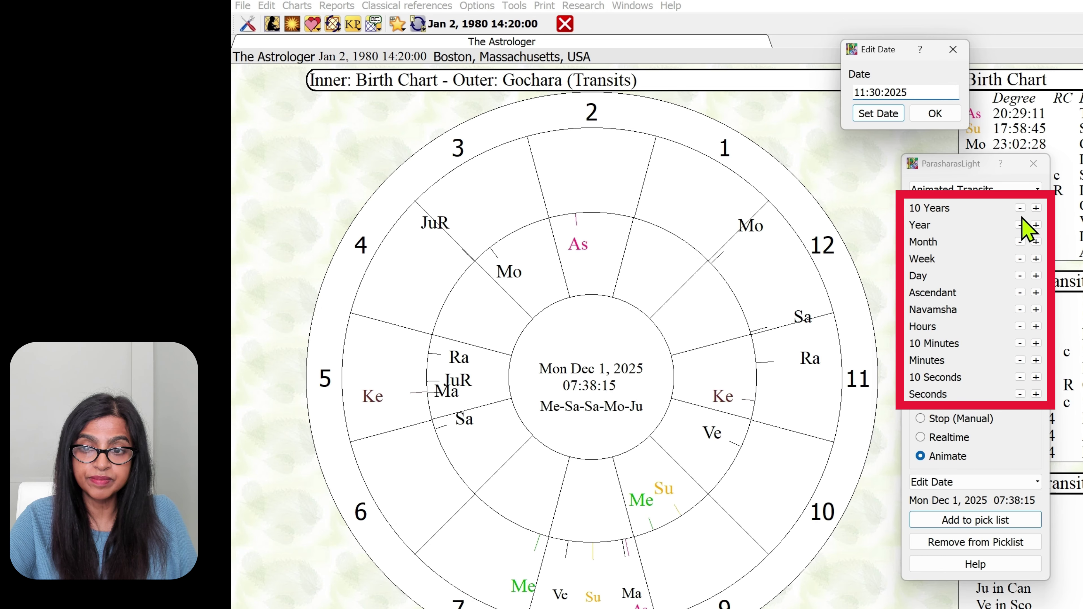
{"action": "left_click", "coordinate": [950, 50]}
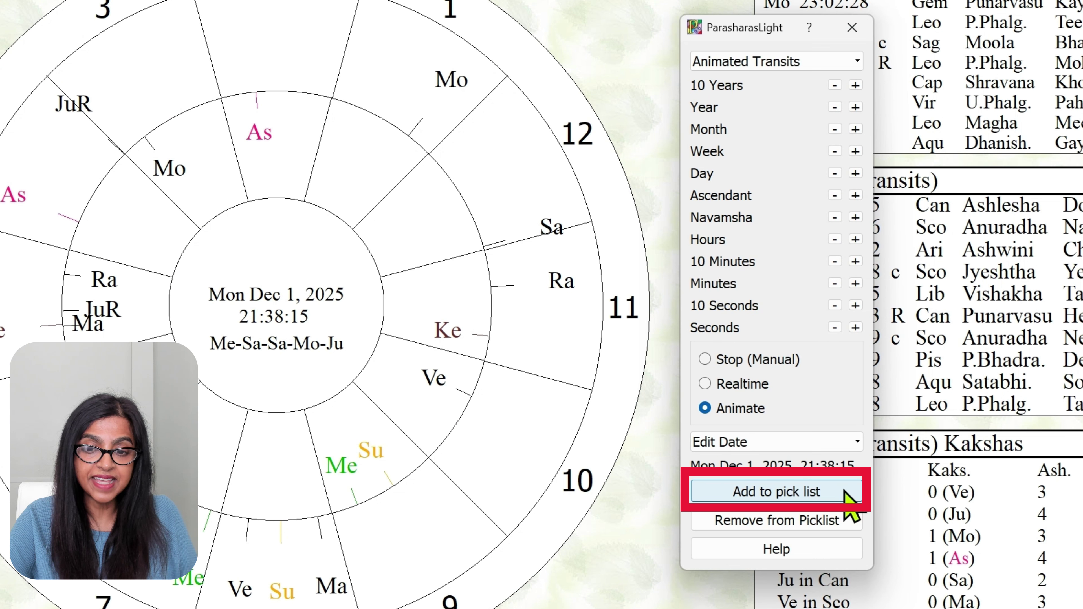
Add the transit dates Dec 1, 2025 21:38:15 and Dec 2, 2025 08:38:15 to the pick list
{"action": "left_click", "coordinate": [844, 491]}
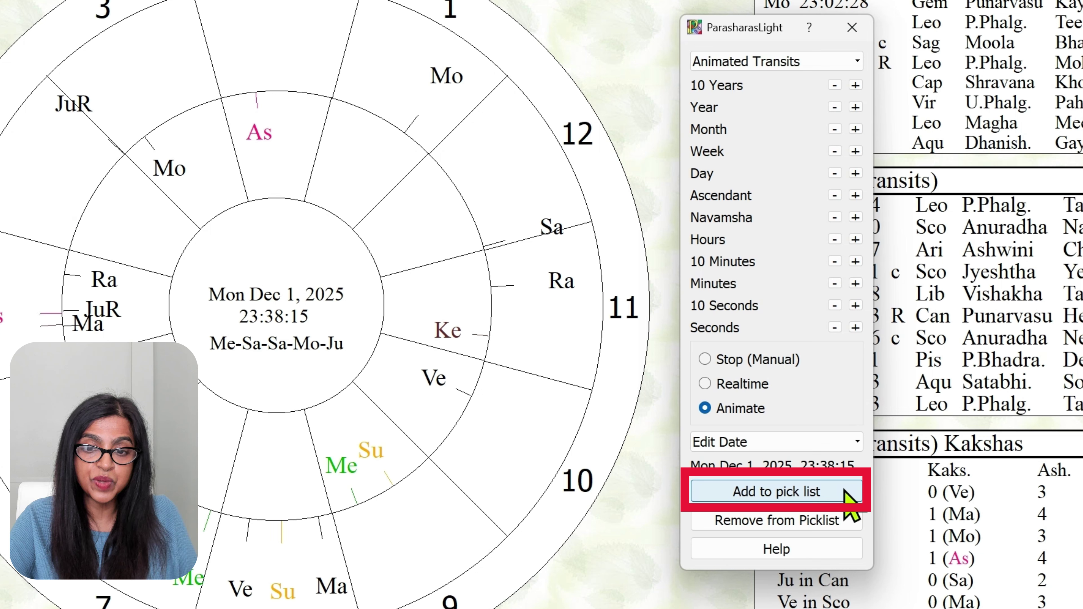
{"action": "left_click", "coordinate": [816, 495]}
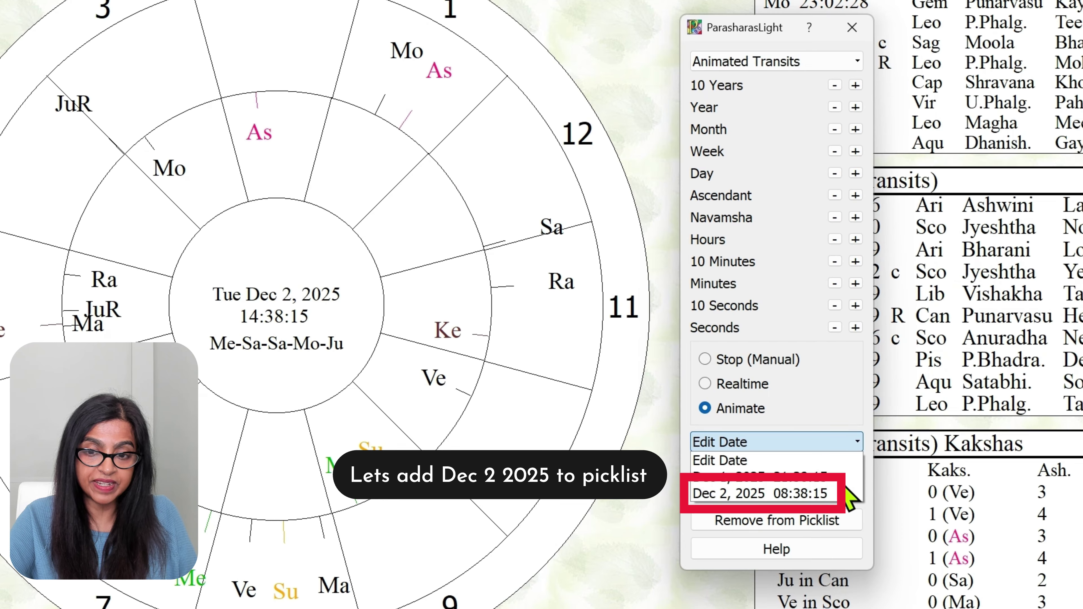
Stop the transit playback, remove Nov 29, 2025 08:40:20 from the pick list, and check the remaining dates
{"action": "left_click", "coordinate": [857, 460]}
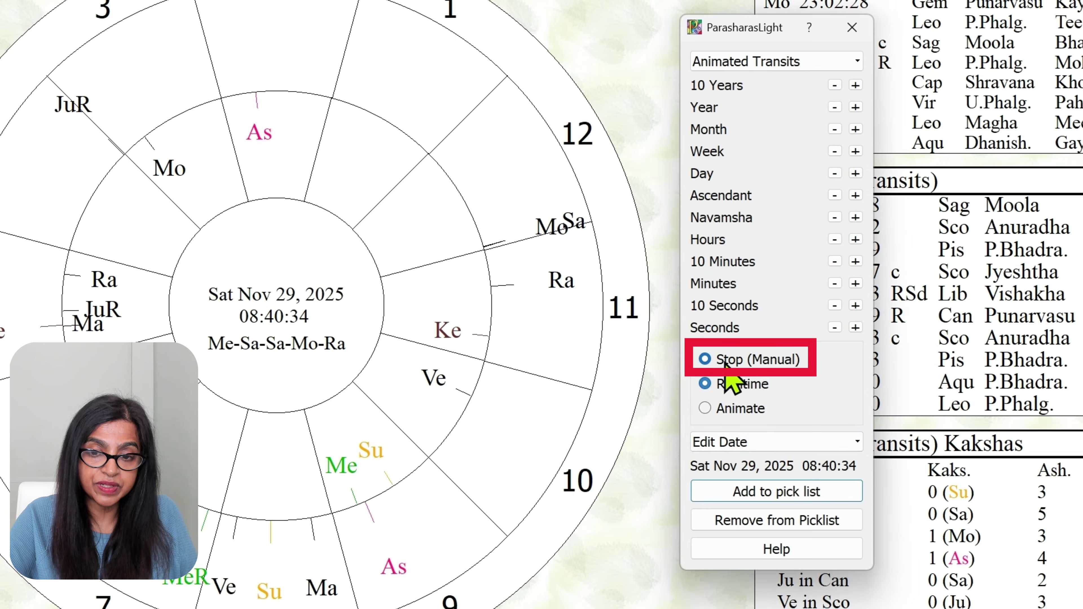
{"action": "left_click", "coordinate": [725, 363]}
{"action": "left_click", "coordinate": [856, 442]}
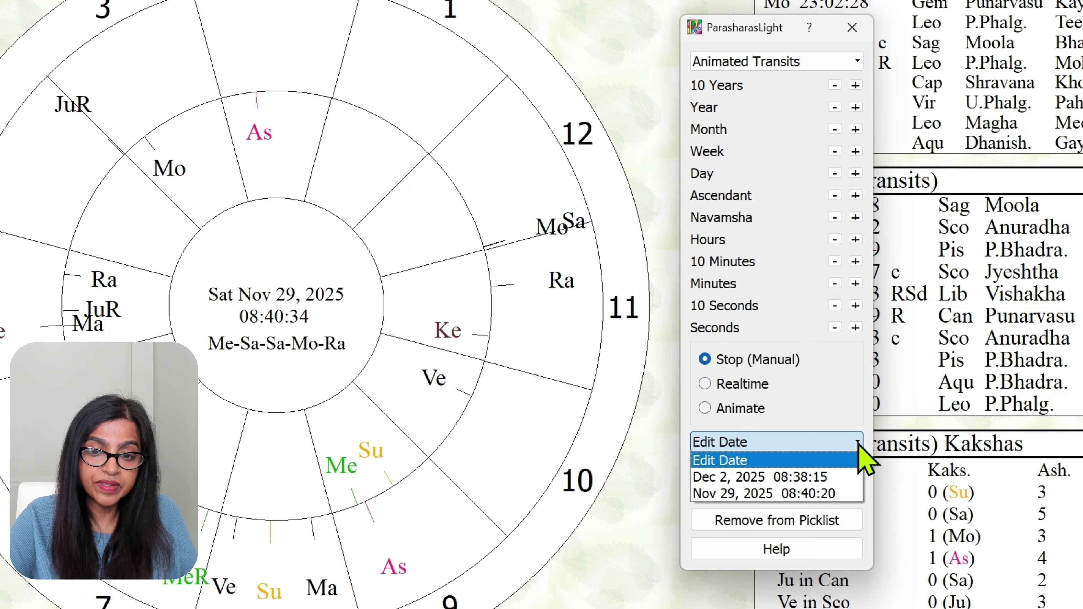
{"action": "left_click", "coordinate": [845, 493]}
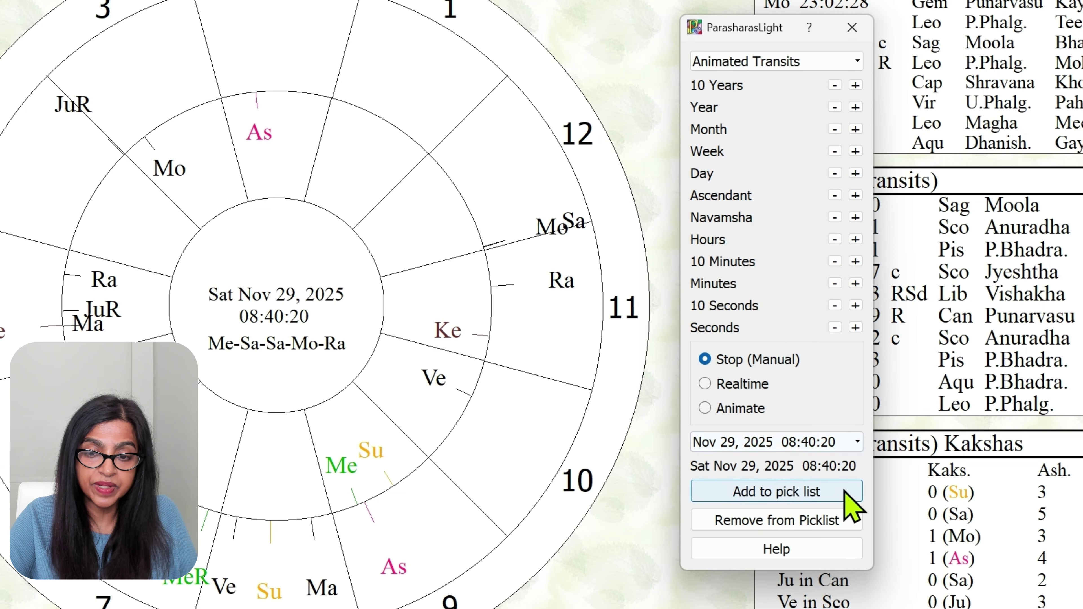
{"action": "left_click", "coordinate": [806, 521]}
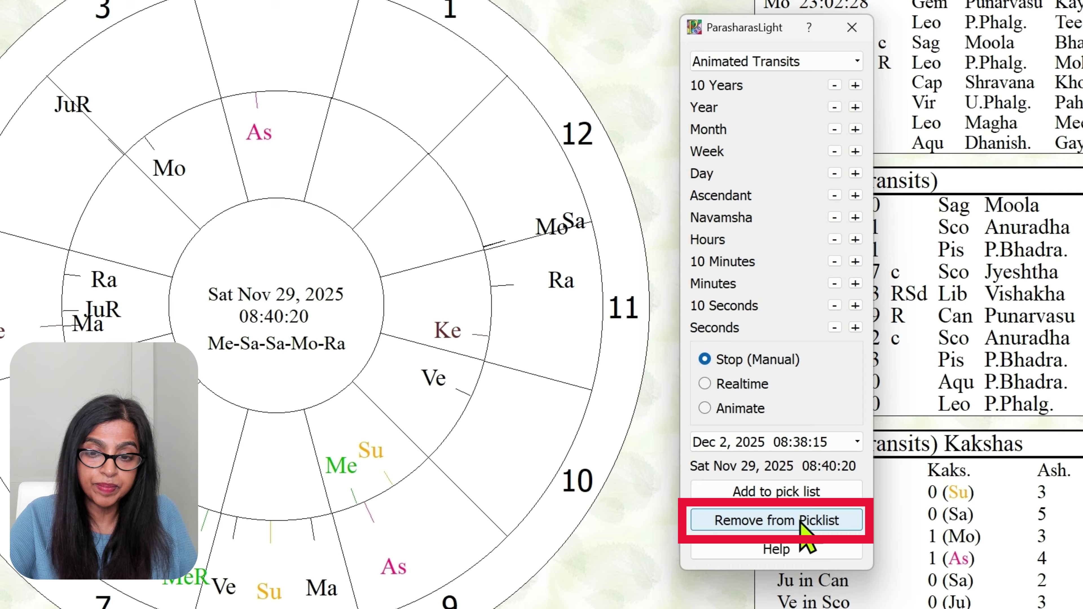
{"action": "left_click", "coordinate": [858, 443]}
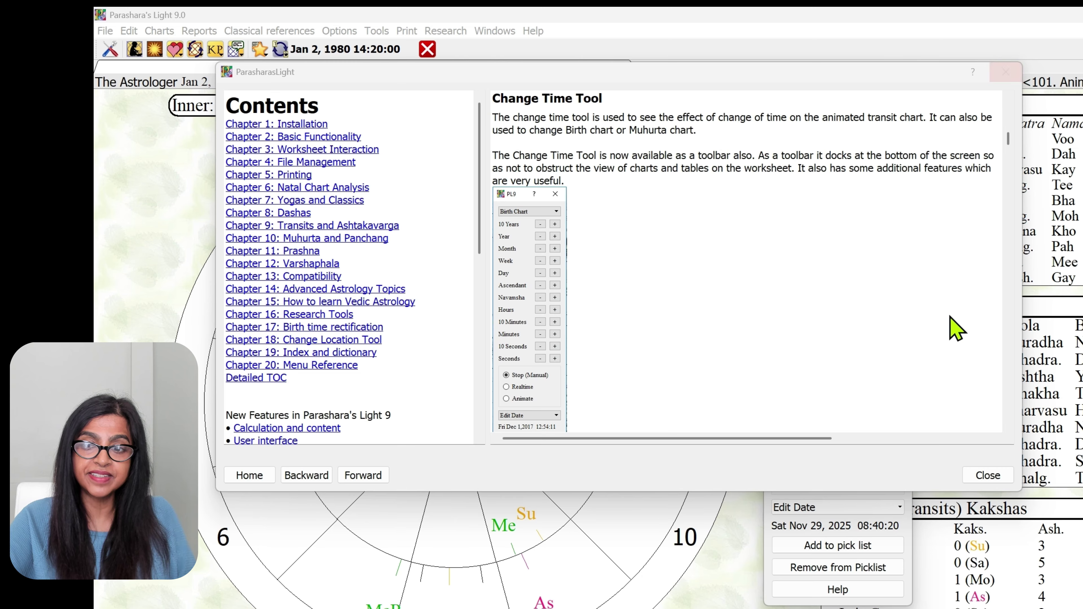
Close the Change Time Tool help, advance the transits by two days to Dec 1, 2025, and uncover the transit tables
{"action": "left_click", "coordinate": [987, 475]}
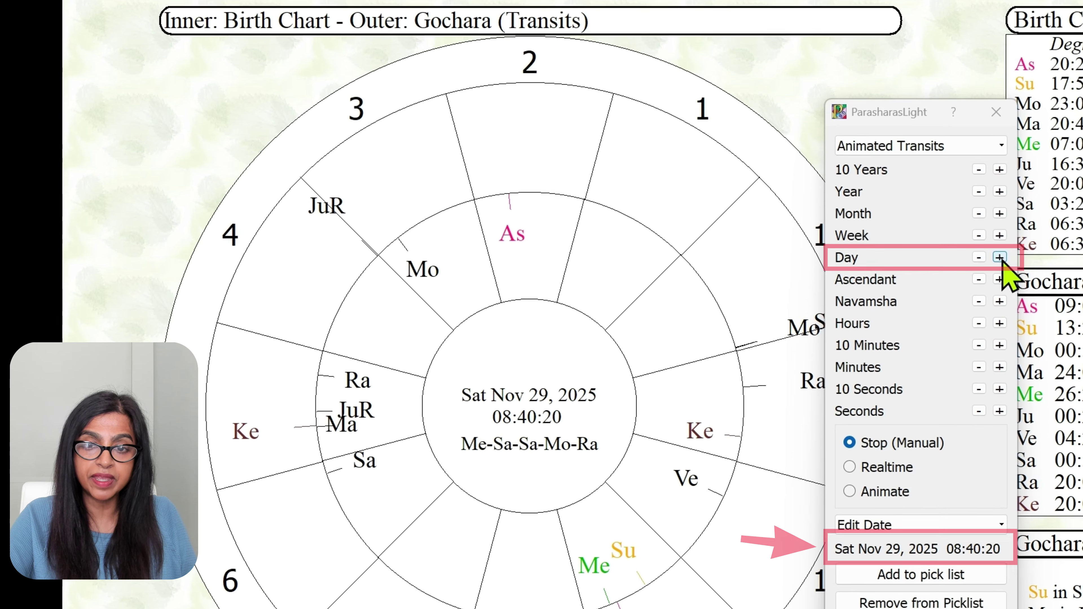
{"action": "double_click", "coordinate": [1001, 258]}
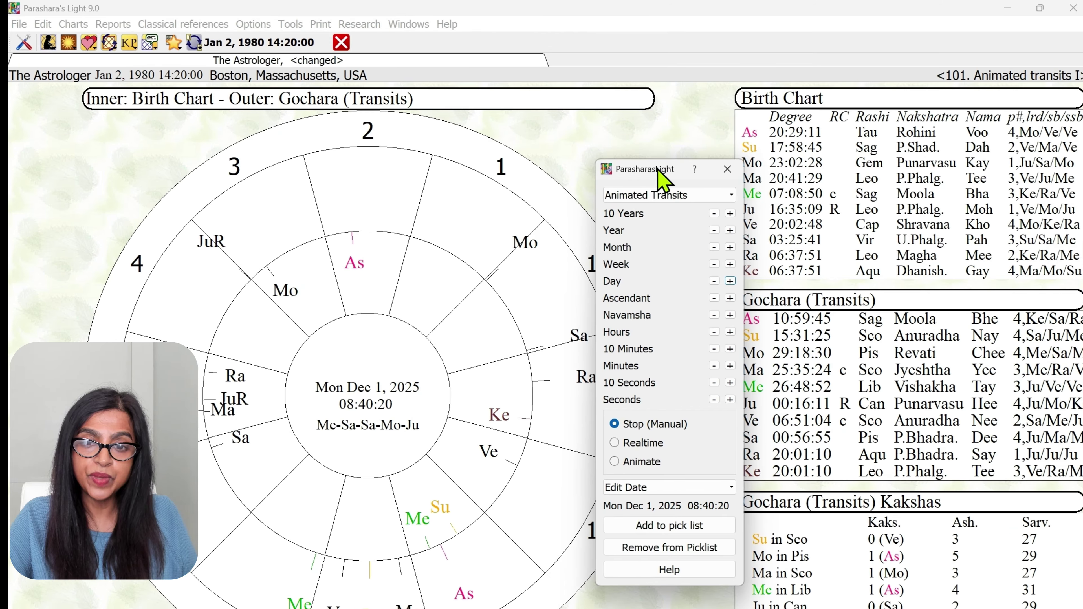
{"action": "left_click_drag", "start_coordinate": [657, 174], "coordinate": [373, 157]}
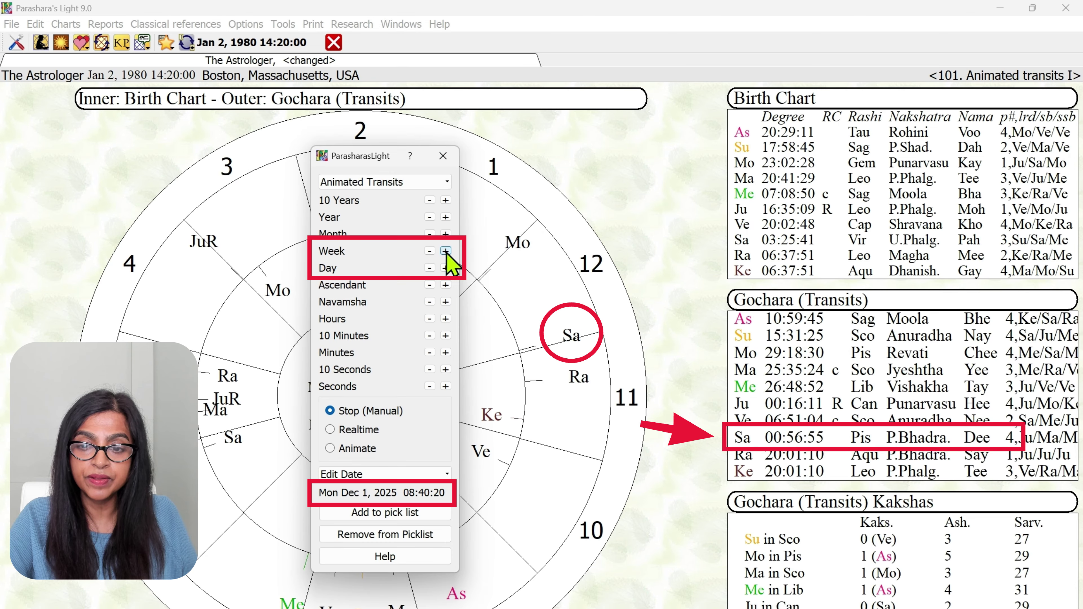
Advance the animated transits by four weeks and two days to Dec 31, 2025, following Saturn in the wheel
{"action": "left_click", "coordinate": [445, 251]}
{"action": "left_click", "coordinate": [446, 251]}
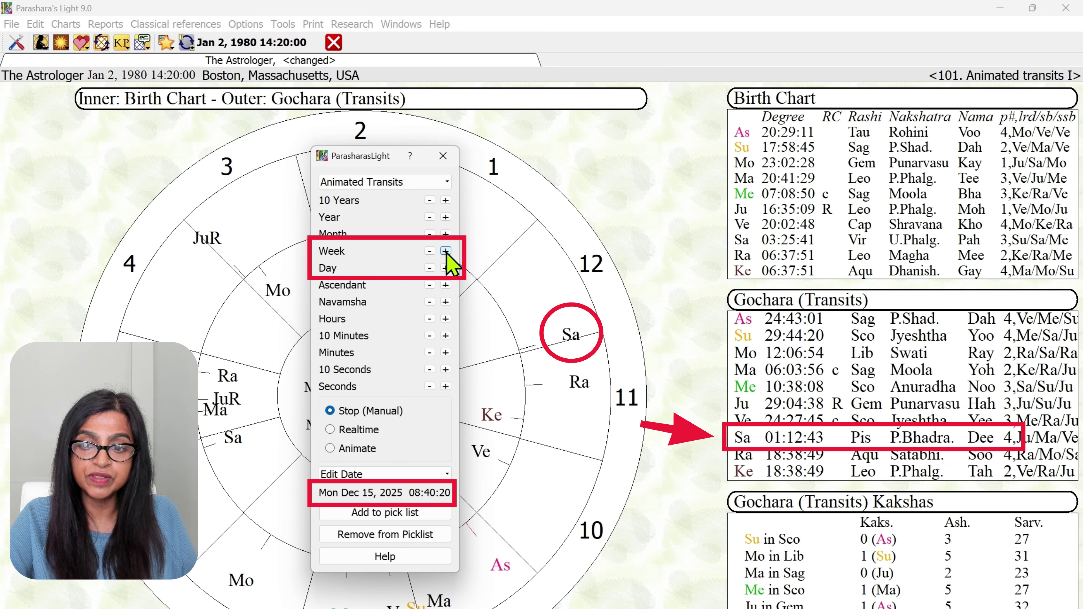
{"action": "left_click", "coordinate": [445, 251]}
{"action": "left_click", "coordinate": [445, 250]}
{"action": "left_click", "coordinate": [445, 268]}
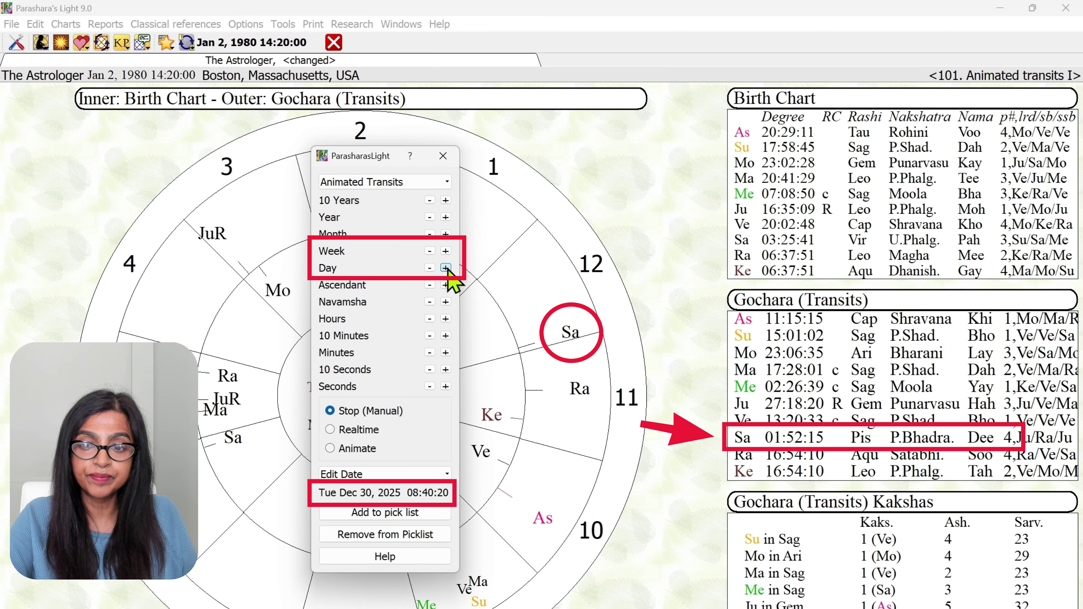
{"action": "left_click", "coordinate": [446, 268]}
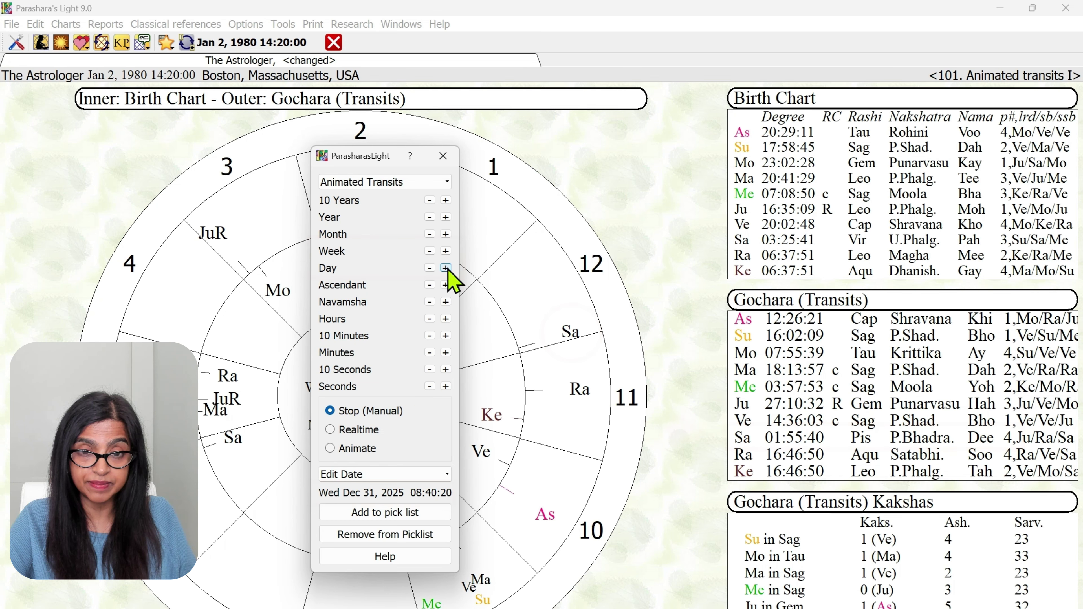
Return the transits one month to Dec 1, 2025 and follow Jupiter day by day to Dec 5, 2025
{"action": "left_click", "coordinate": [430, 234]}
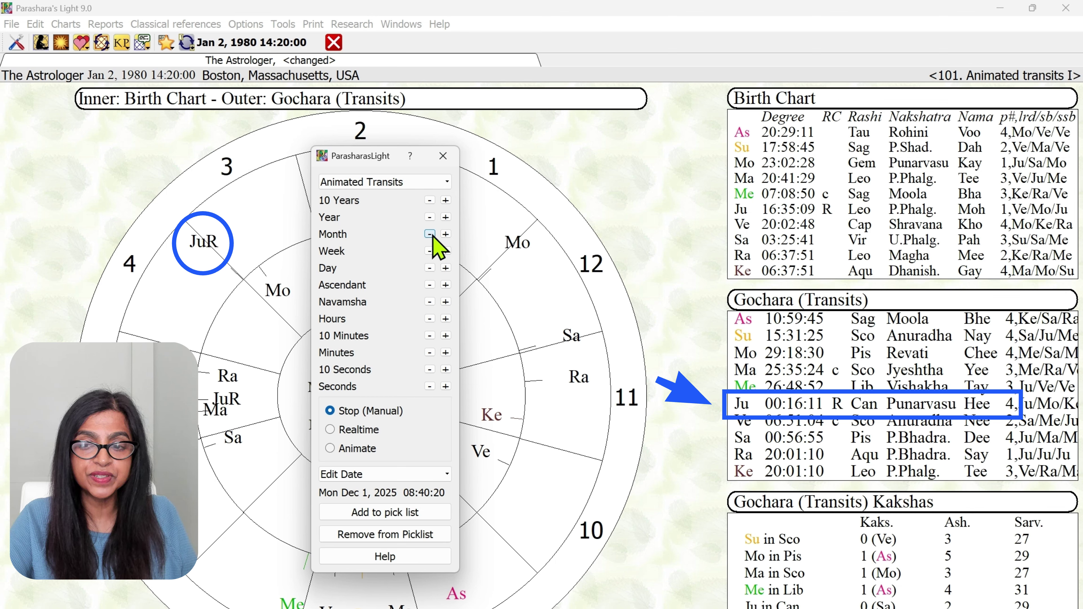
{"action": "left_click", "coordinate": [445, 251]}
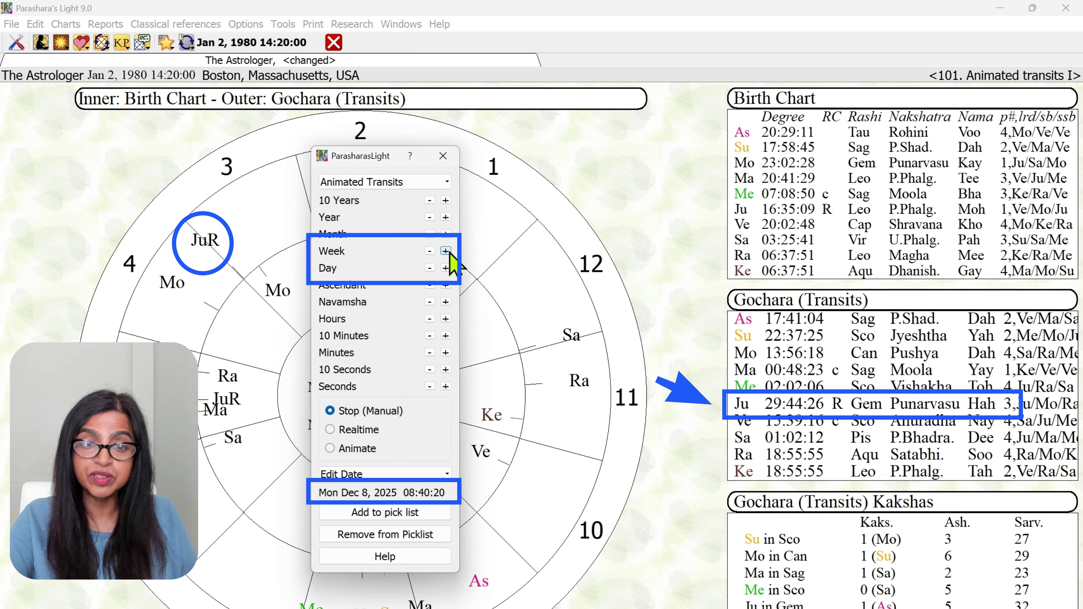
{"action": "left_click", "coordinate": [430, 251]}
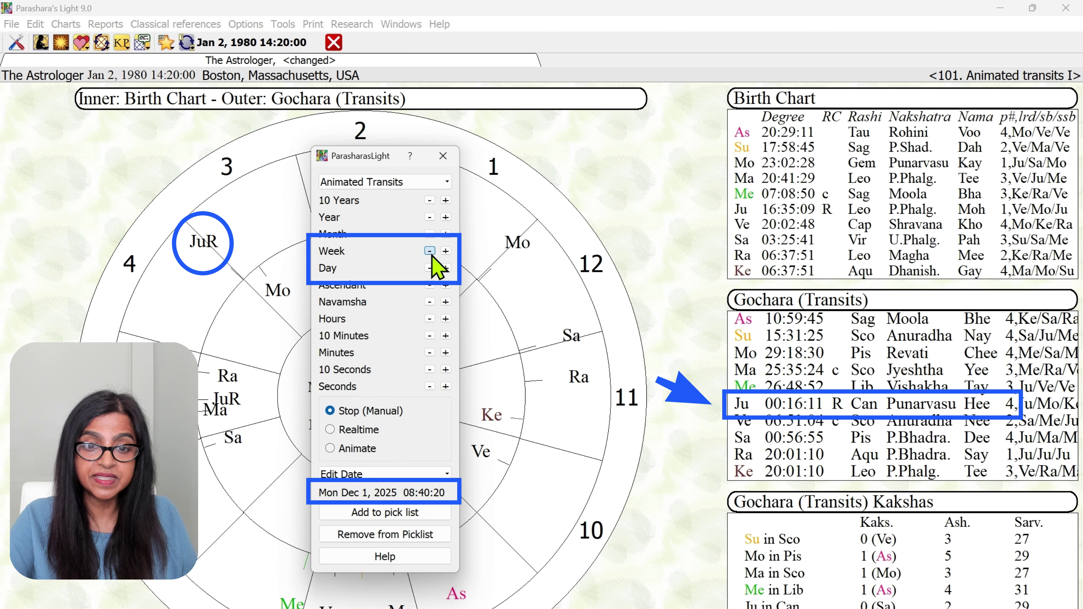
{"action": "left_click", "coordinate": [446, 268]}
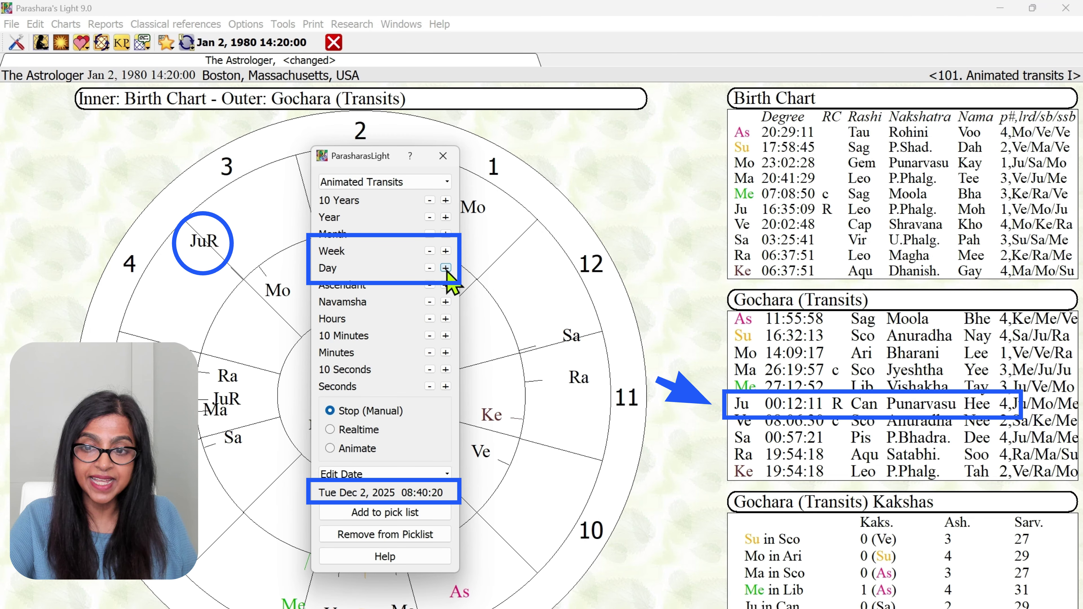
{"action": "left_click", "coordinate": [445, 268]}
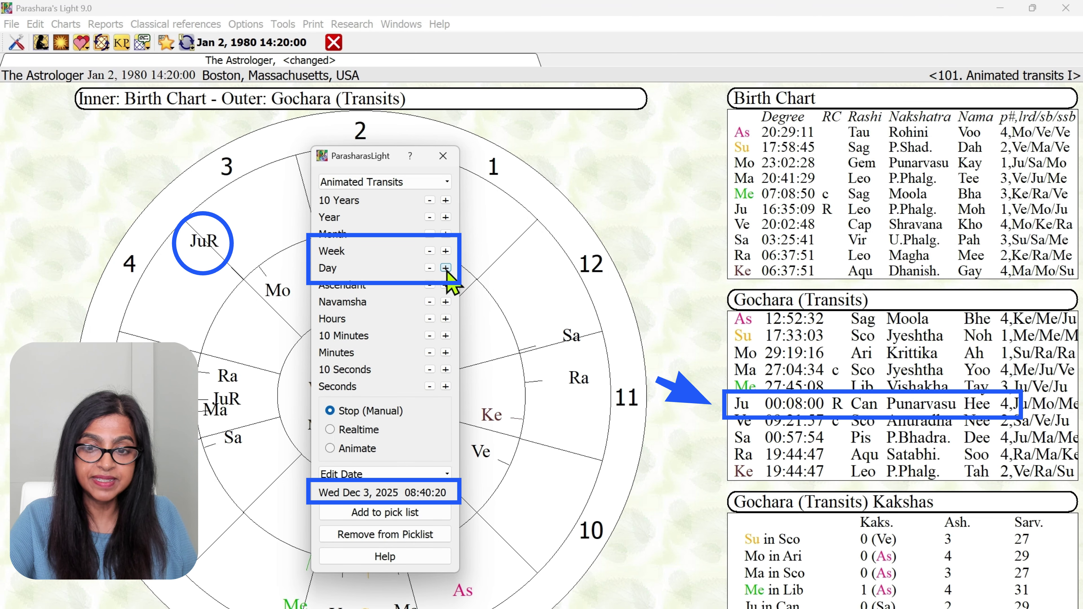
{"action": "left_click", "coordinate": [446, 268]}
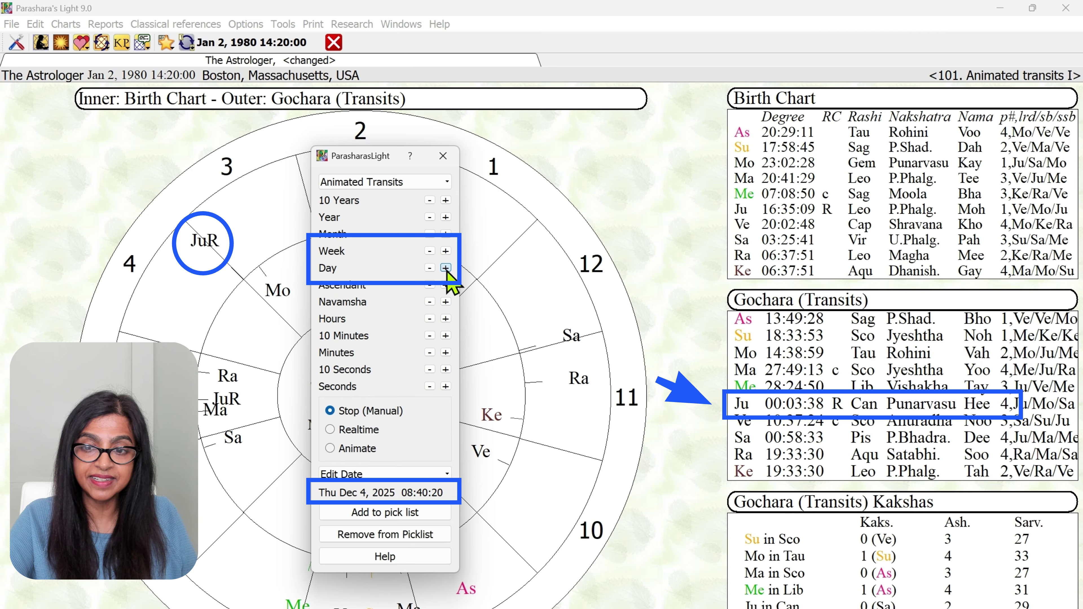
{"action": "left_click", "coordinate": [445, 268]}
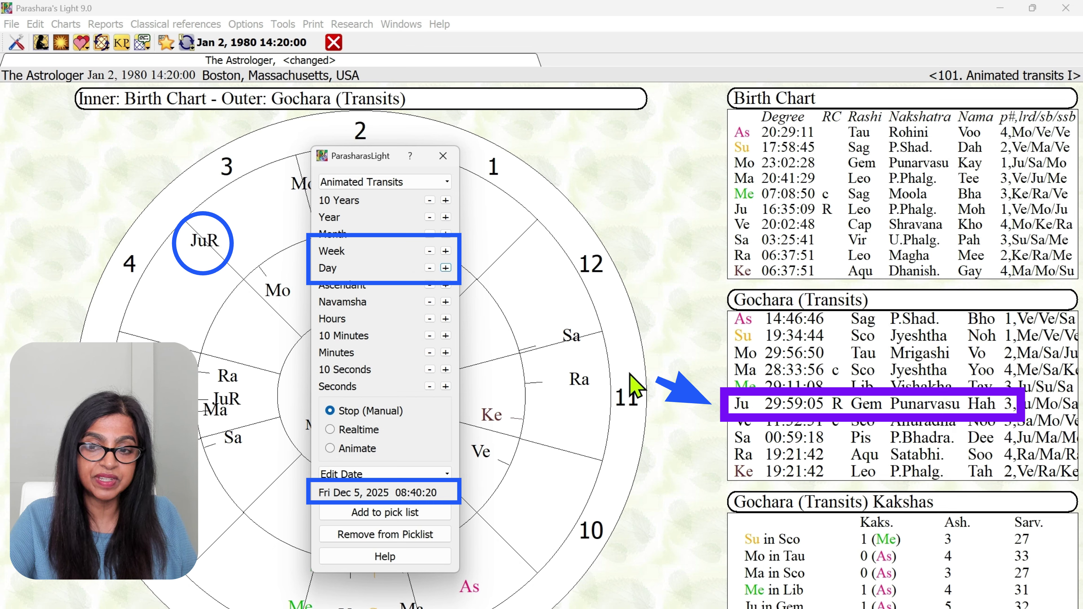
Continue following Jupiter by advancing the transits three weeks and five days to Dec 31, 2025
{"action": "left_click", "coordinate": [445, 251]}
{"action": "left_click", "coordinate": [445, 251]}
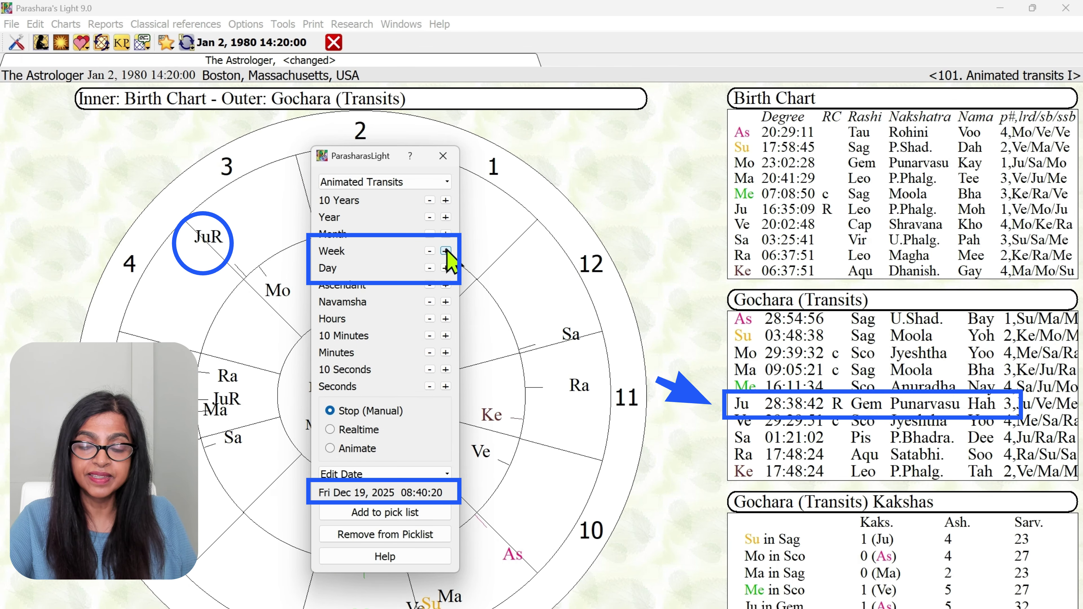
{"action": "left_click", "coordinate": [446, 251]}
{"action": "left_click", "coordinate": [445, 268]}
{"action": "left_click", "coordinate": [446, 267]}
{"action": "left_click", "coordinate": [446, 268]}
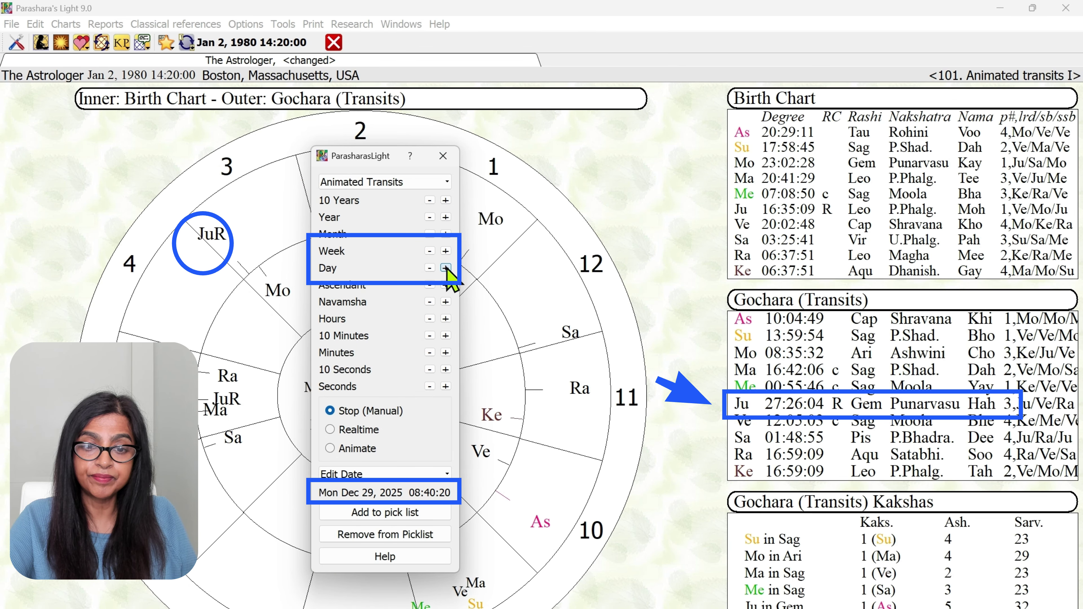
{"action": "left_click", "coordinate": [445, 268]}
{"action": "left_click", "coordinate": [446, 268]}
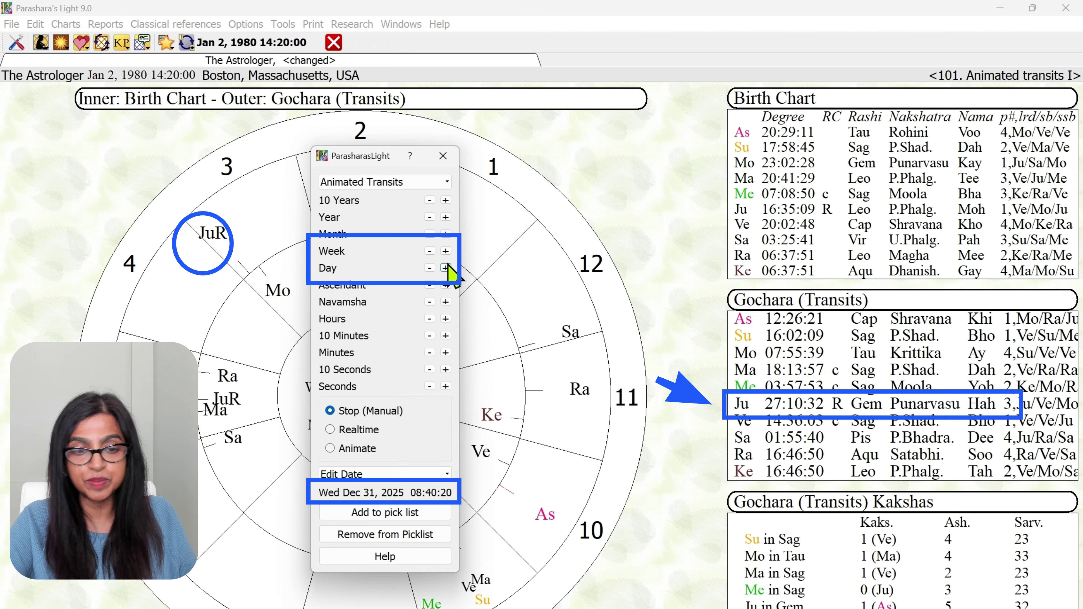
Return the transits one month to Dec 1, 2025, and follow Rahu and Ketu over four weeks and two days to Dec 31
{"action": "left_click_drag", "start_coordinate": [394, 166], "coordinate": [412, 170]}
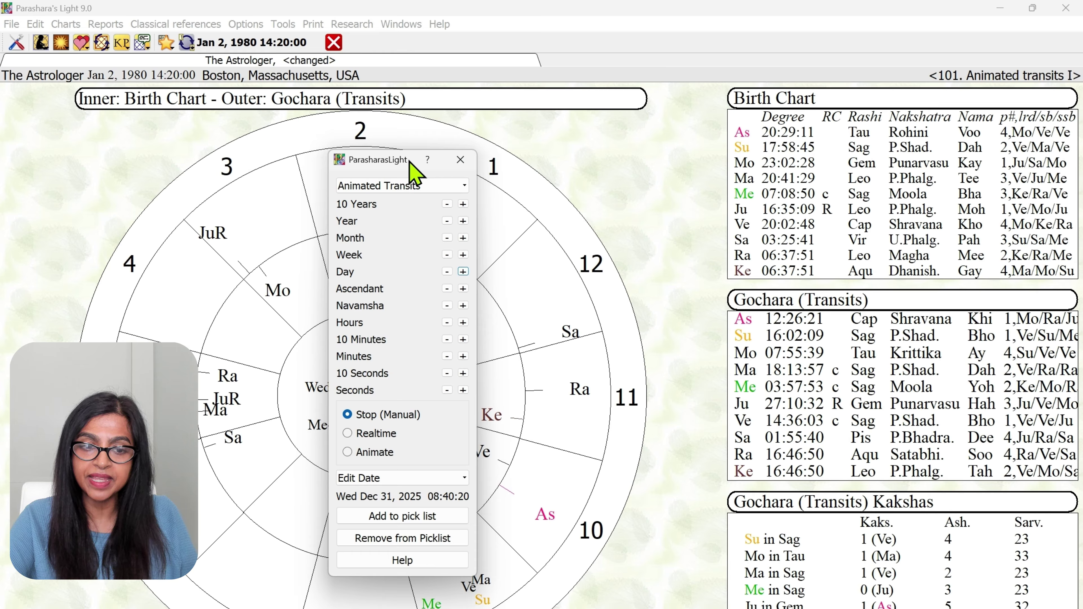
{"action": "left_click_drag", "start_coordinate": [410, 162], "coordinate": [403, 143]}
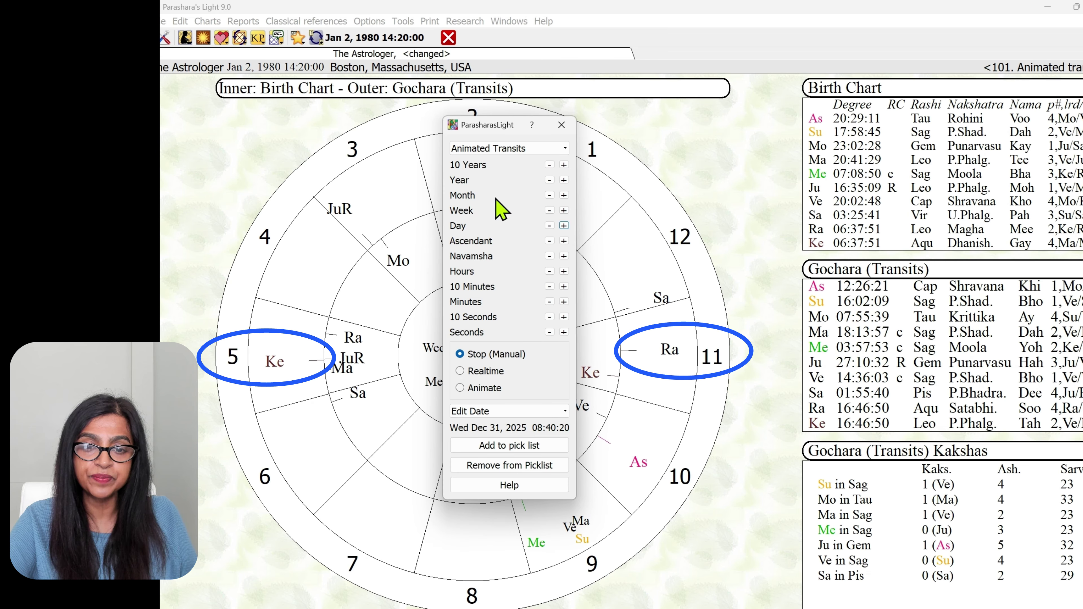
{"action": "left_click", "coordinate": [549, 195]}
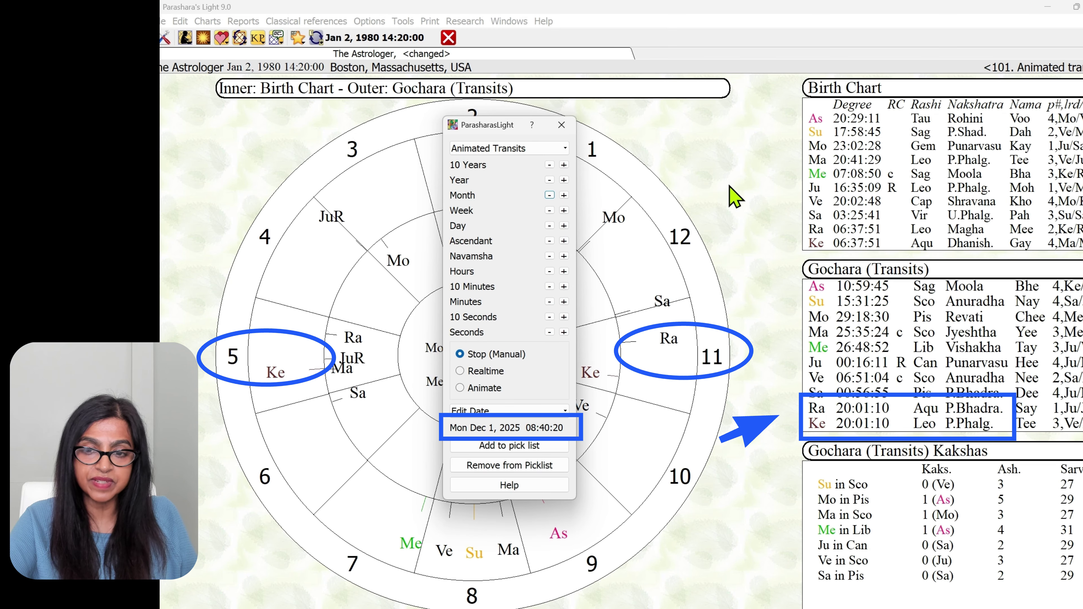
{"action": "left_click", "coordinate": [563, 210]}
{"action": "left_click", "coordinate": [564, 211]}
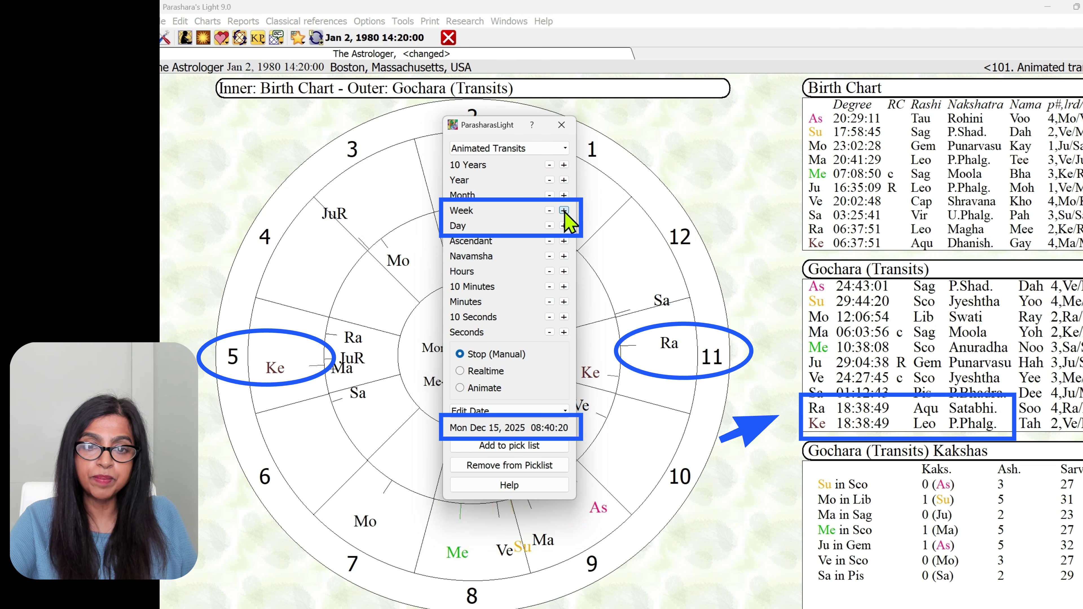
{"action": "left_click", "coordinate": [564, 210]}
{"action": "left_click", "coordinate": [564, 210]}
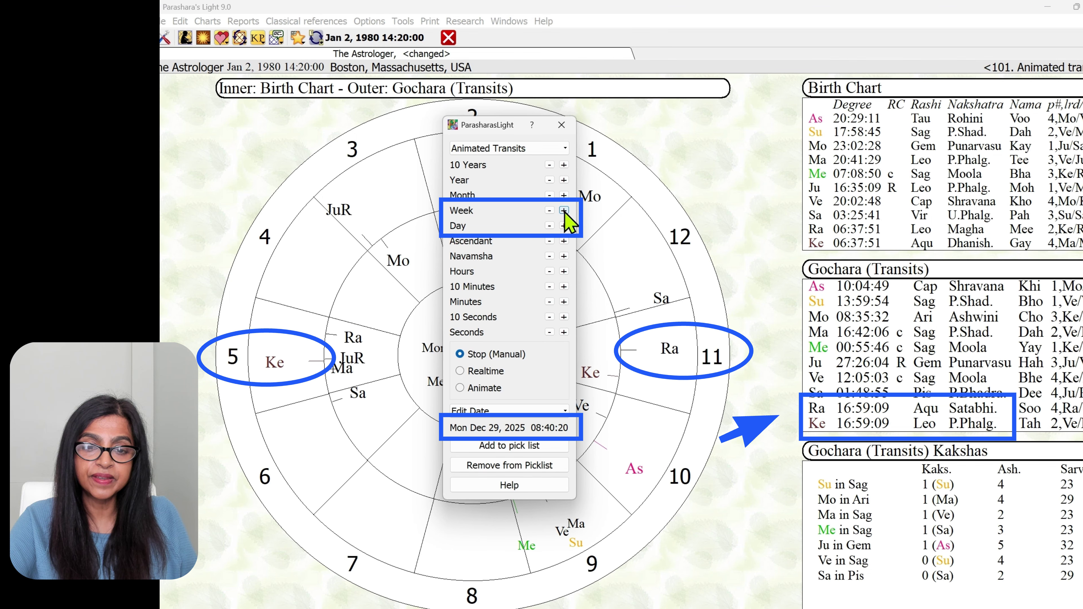
{"action": "left_click", "coordinate": [564, 226]}
{"action": "left_click", "coordinate": [564, 227]}
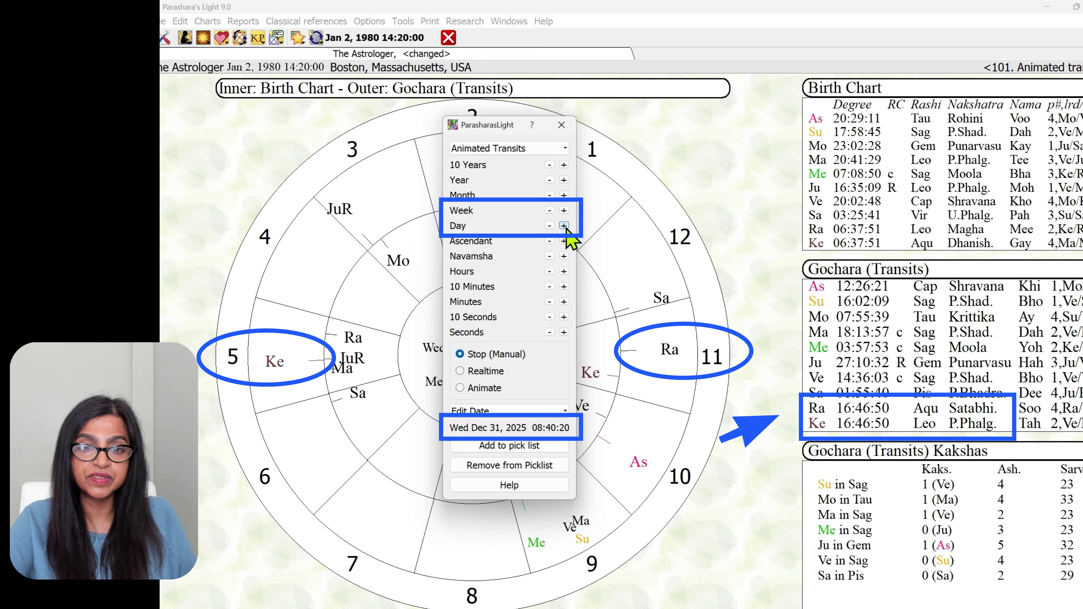
Advance the transits three months and three weeks to Apr 21, 2026, and reset them to Dec 1, 2025 08:52:17
{"action": "left_click", "coordinate": [565, 197]}
{"action": "left_click", "coordinate": [565, 197]}
{"action": "left_click", "coordinate": [564, 196]}
{"action": "left_click", "coordinate": [564, 210]}
{"action": "left_click", "coordinate": [564, 210]}
{"action": "left_click", "coordinate": [564, 210]}
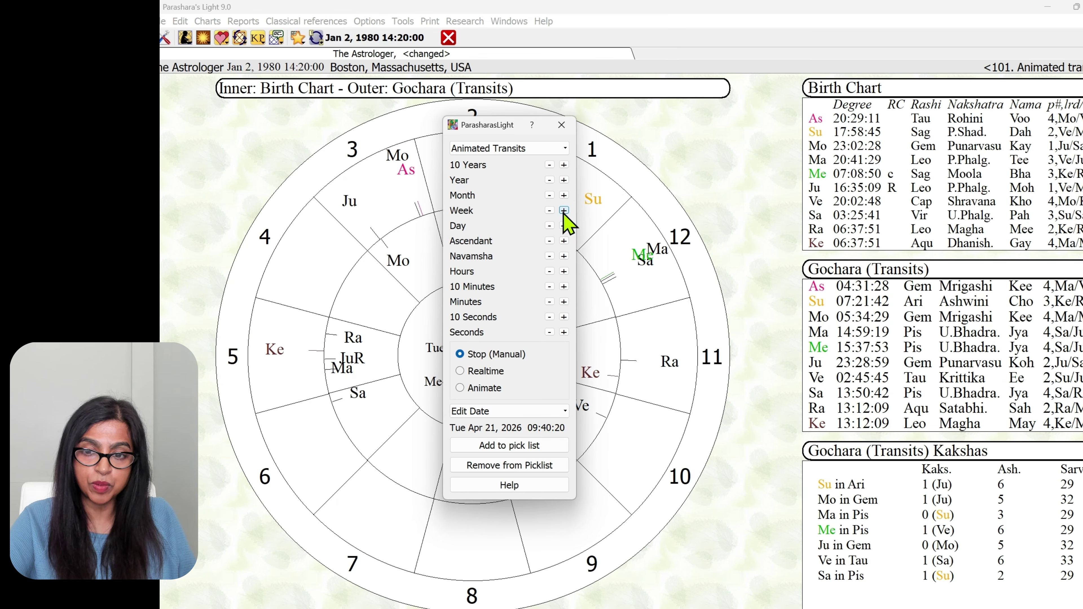
{"action": "left_click", "coordinate": [550, 366]}
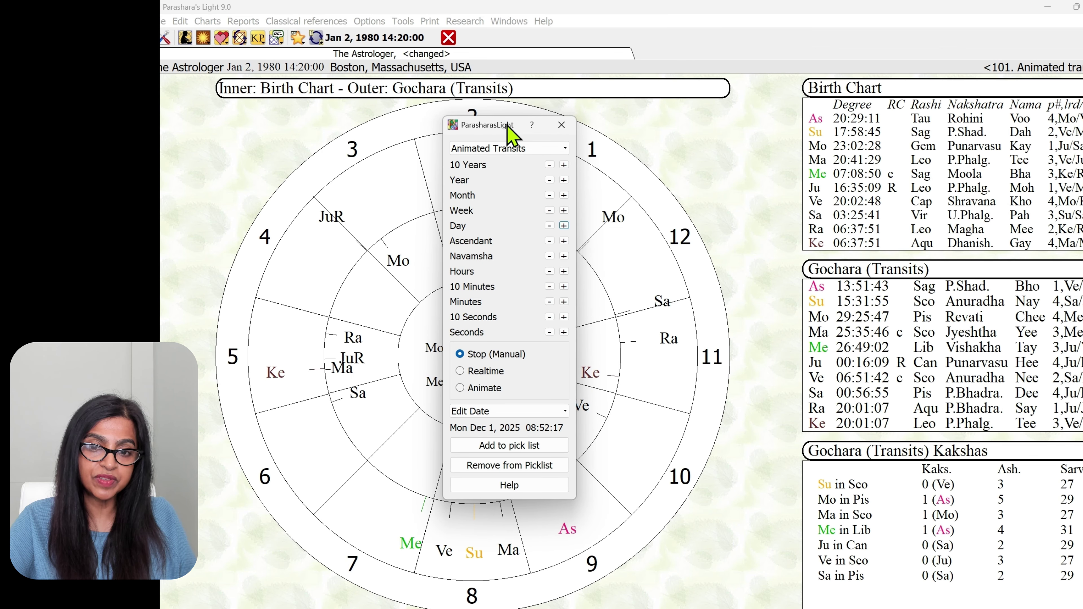
Move the control window off the wheel and follow the Moon day by day from Dec 1 to Dec 8, 2025
{"action": "left_click_drag", "start_coordinate": [507, 126], "coordinate": [1004, 75]}
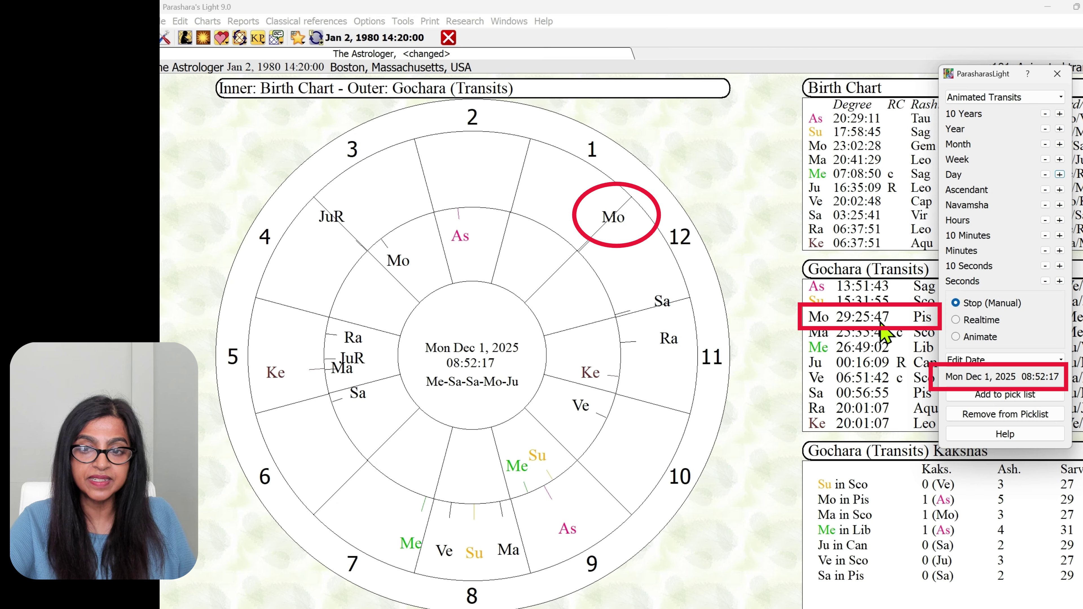
{"action": "left_click", "coordinate": [1059, 175]}
{"action": "left_click", "coordinate": [1060, 175]}
{"action": "left_click", "coordinate": [1059, 174]}
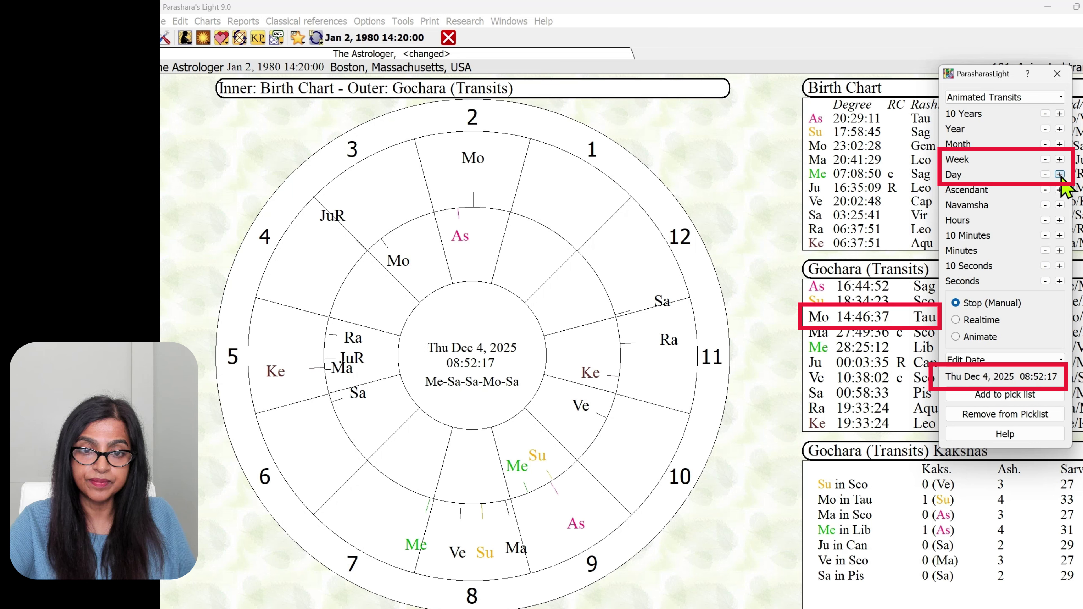
{"action": "left_click", "coordinate": [1060, 174]}
{"action": "left_click", "coordinate": [1059, 175]}
{"action": "left_click", "coordinate": [1060, 174]}
{"action": "left_click", "coordinate": [1059, 175]}
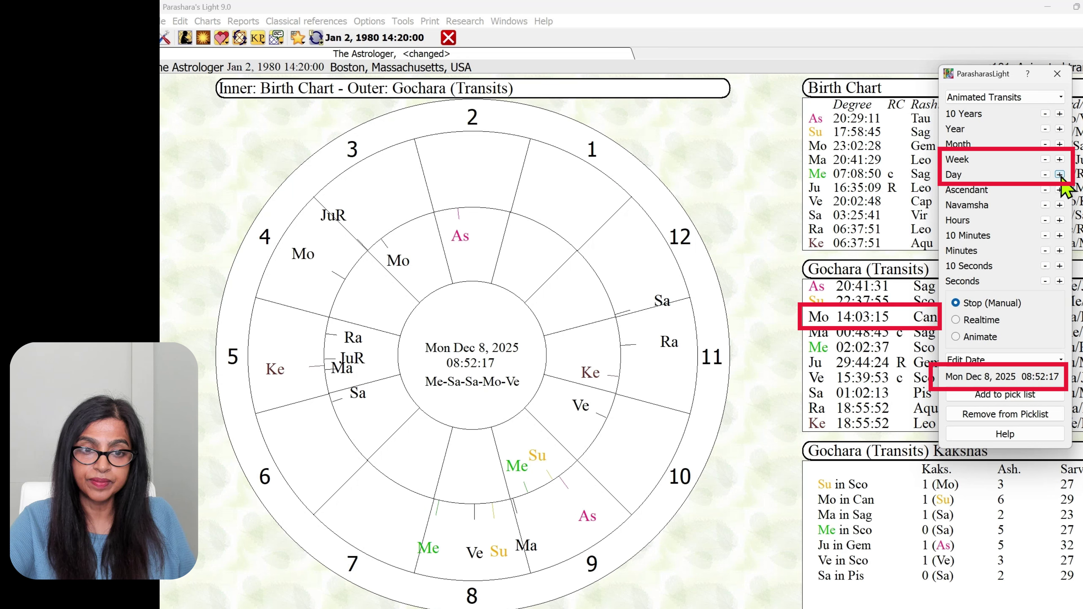
Advance the Moon's transit by three weeks and two days from Dec 8 to Dec 31, 2025
{"action": "left_click", "coordinate": [1060, 159]}
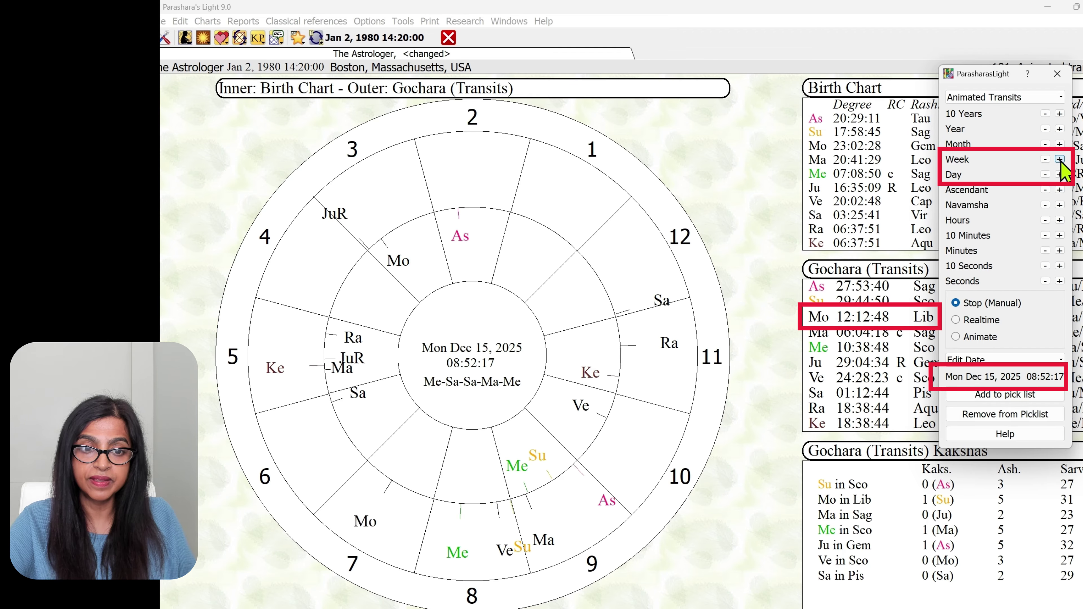
{"action": "left_click", "coordinate": [1059, 159]}
{"action": "left_click", "coordinate": [1059, 159]}
{"action": "left_click", "coordinate": [1059, 175]}
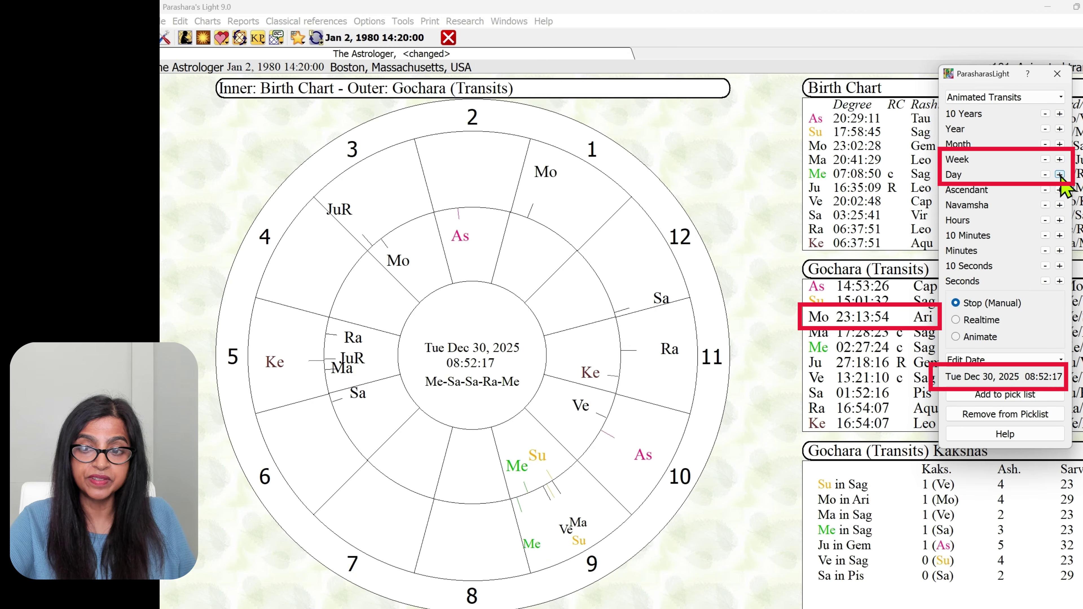
{"action": "left_click", "coordinate": [1060, 175]}
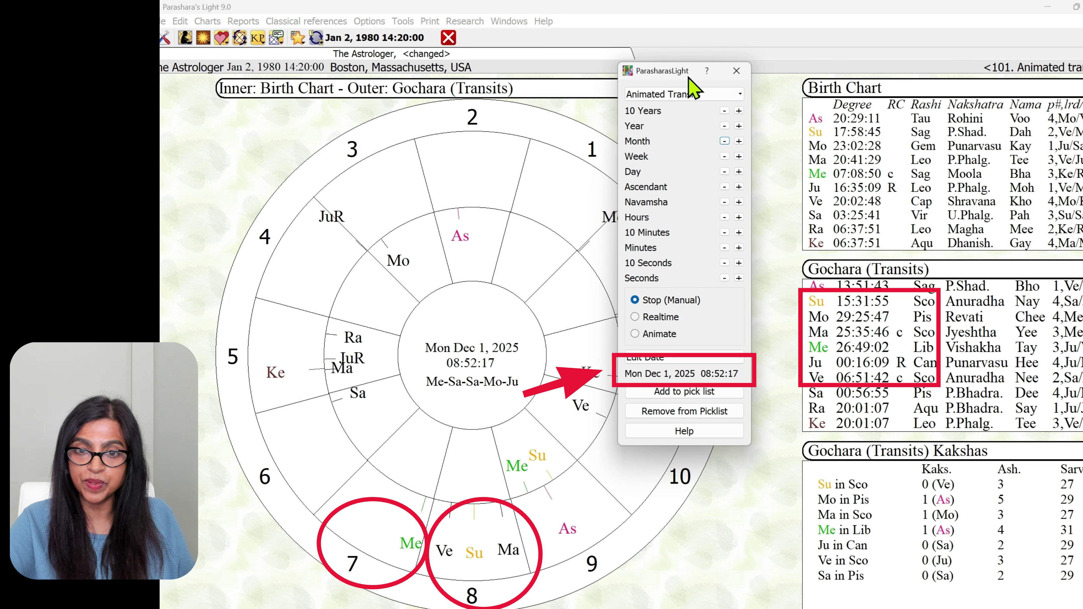
Advance the transits from Dec 1 by four weeks and two days to Dec 31, 2025, and one more day to Jan 1, 2026
{"action": "left_click", "coordinate": [739, 157]}
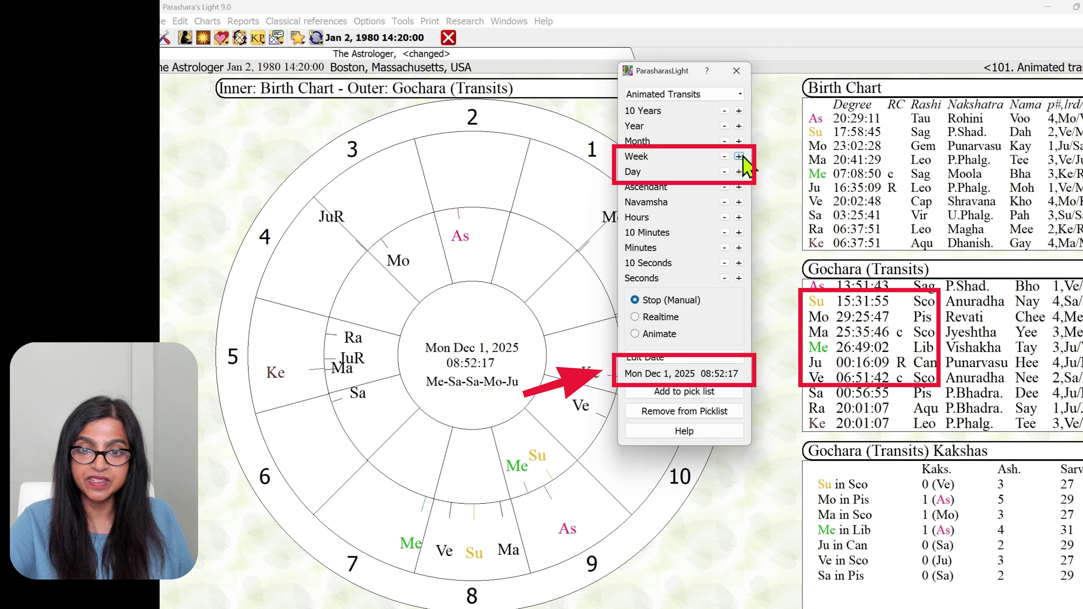
{"action": "left_click", "coordinate": [739, 156]}
{"action": "left_click", "coordinate": [739, 156]}
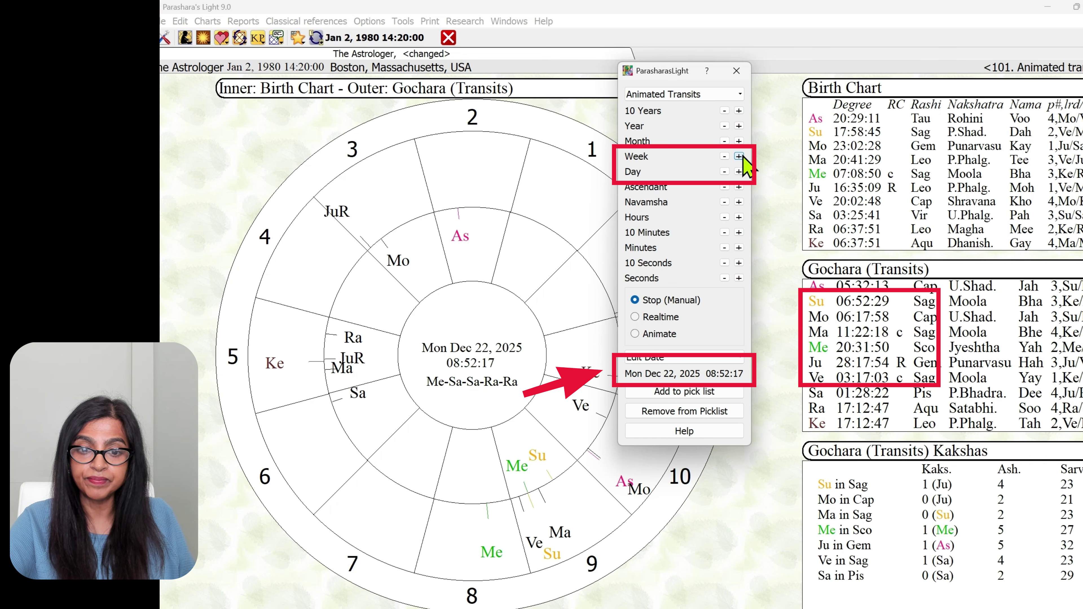
{"action": "left_click", "coordinate": [739, 156]}
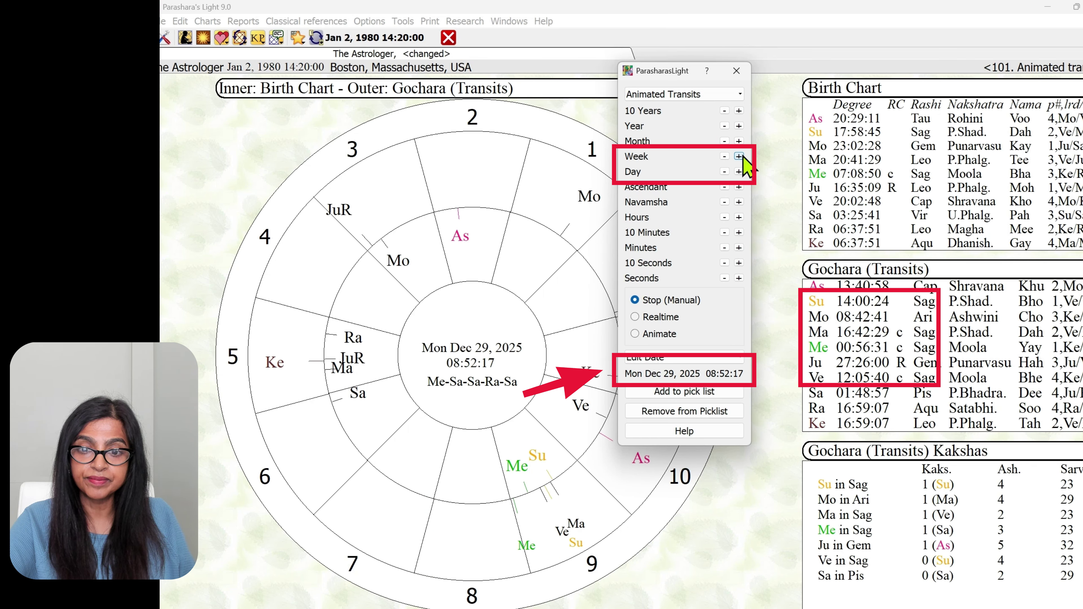
{"action": "left_click", "coordinate": [740, 171]}
{"action": "left_click", "coordinate": [739, 170]}
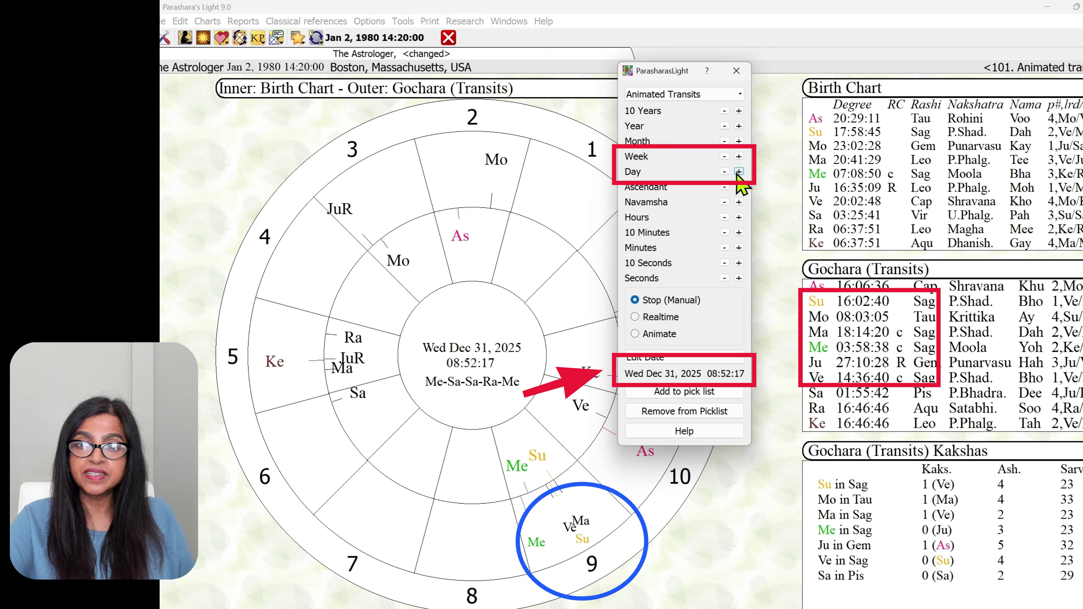
{"action": "left_click", "coordinate": [739, 171]}
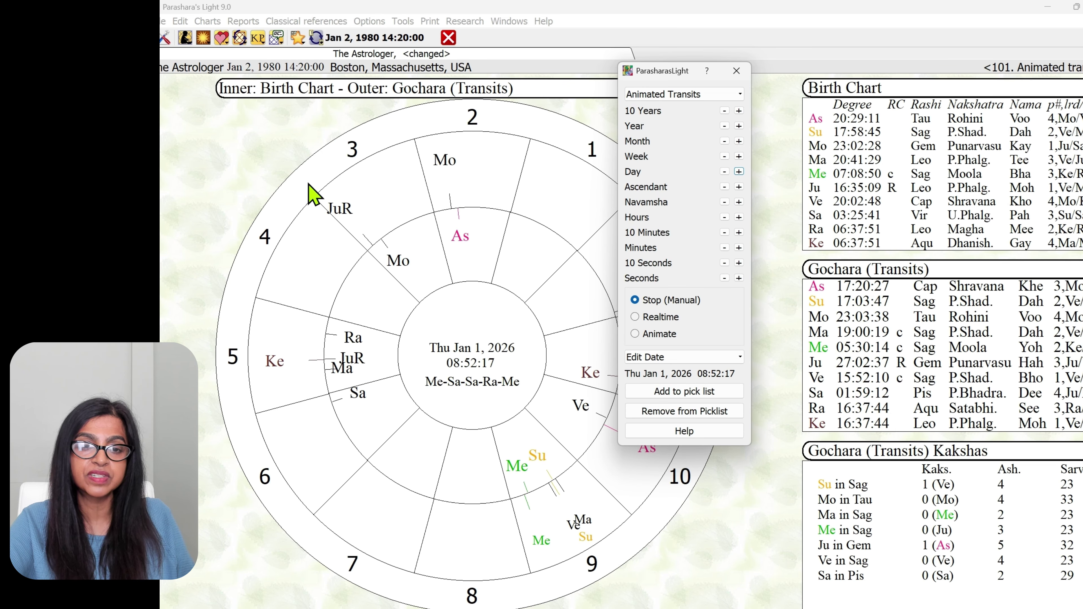
{"action": "left_click", "coordinate": [416, 343]}
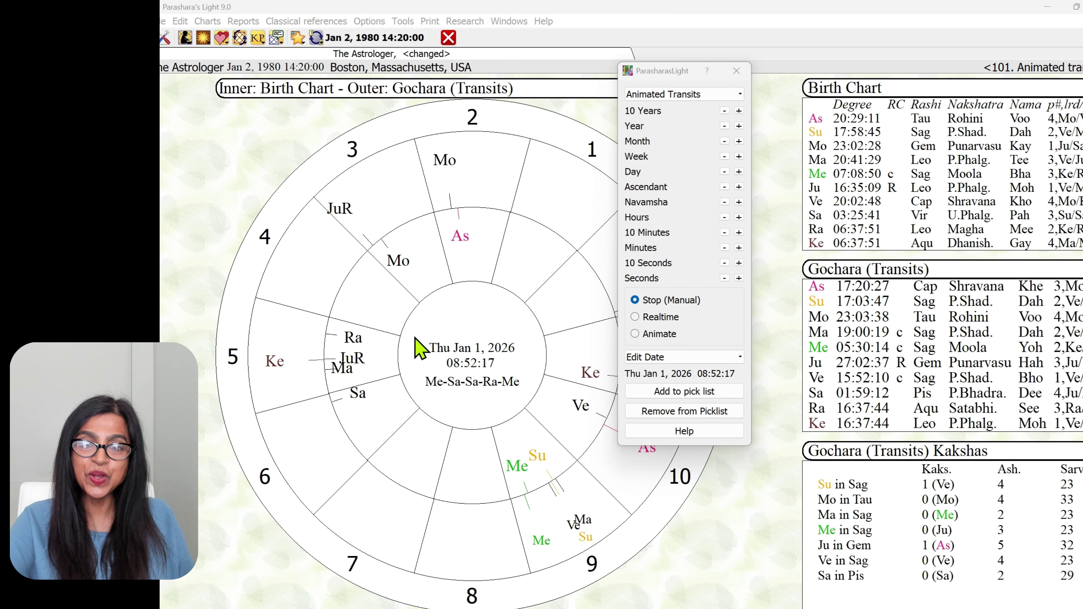